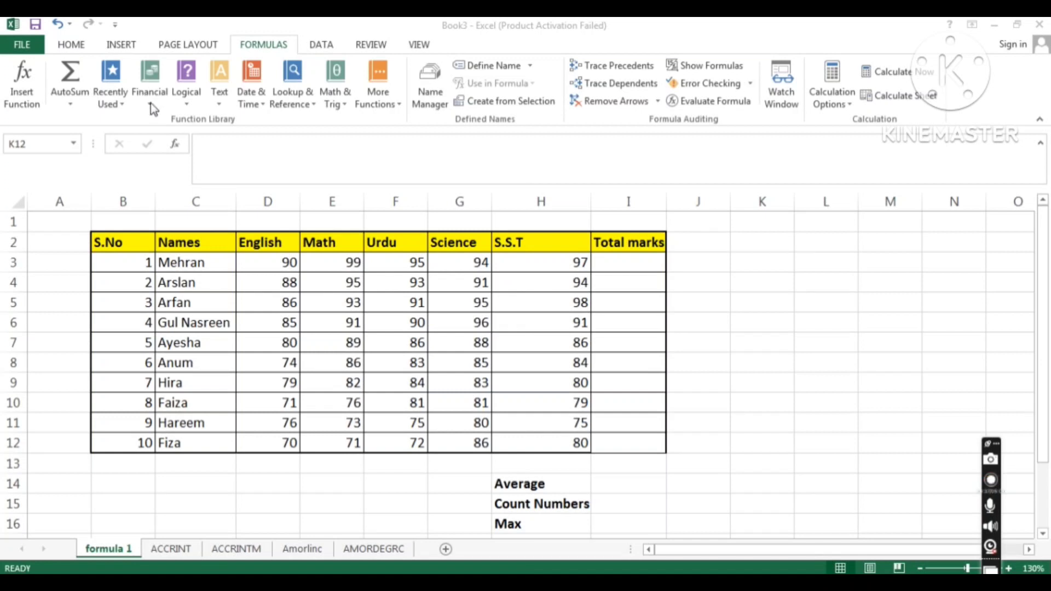
{"action": "left_click", "coordinate": [184, 106]}
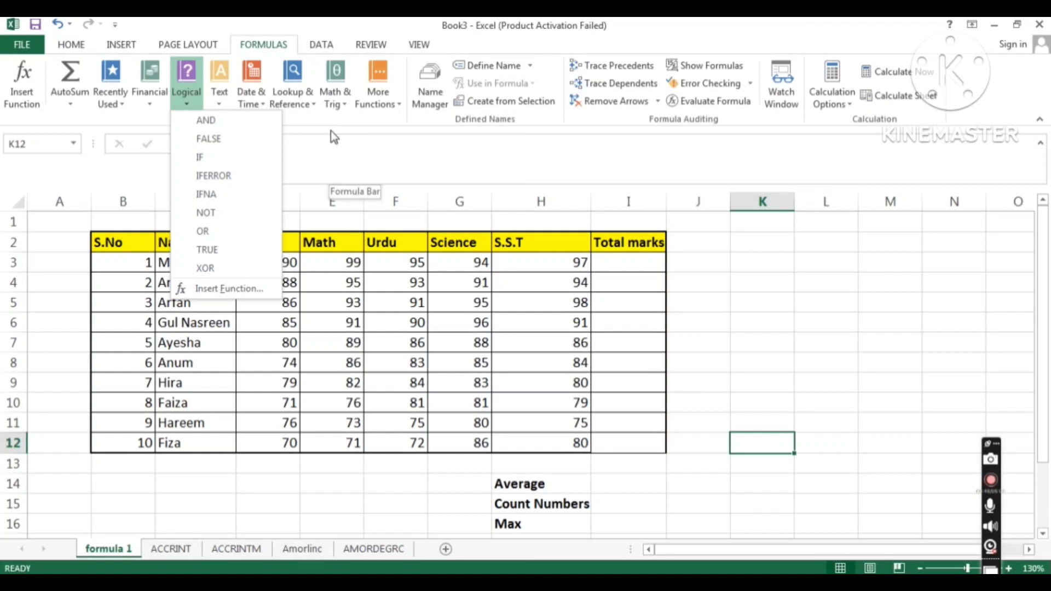
{"action": "left_click", "coordinate": [784, 288]}
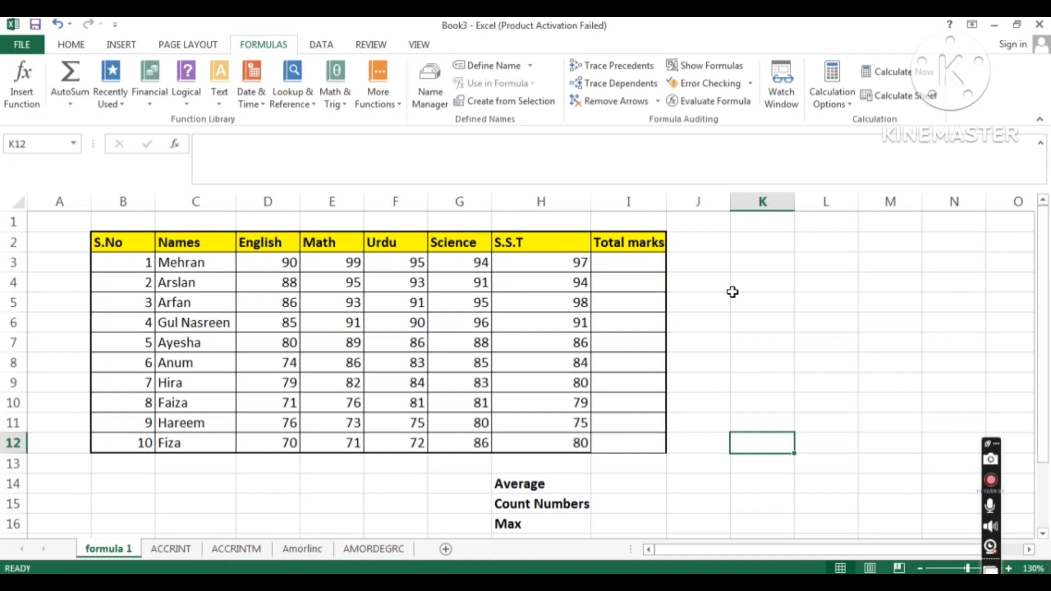
Search for "sum", insert the SUM function in I3 for the range D3:H3, and fill the formula down to I12
{"action": "left_click", "coordinate": [630, 264]}
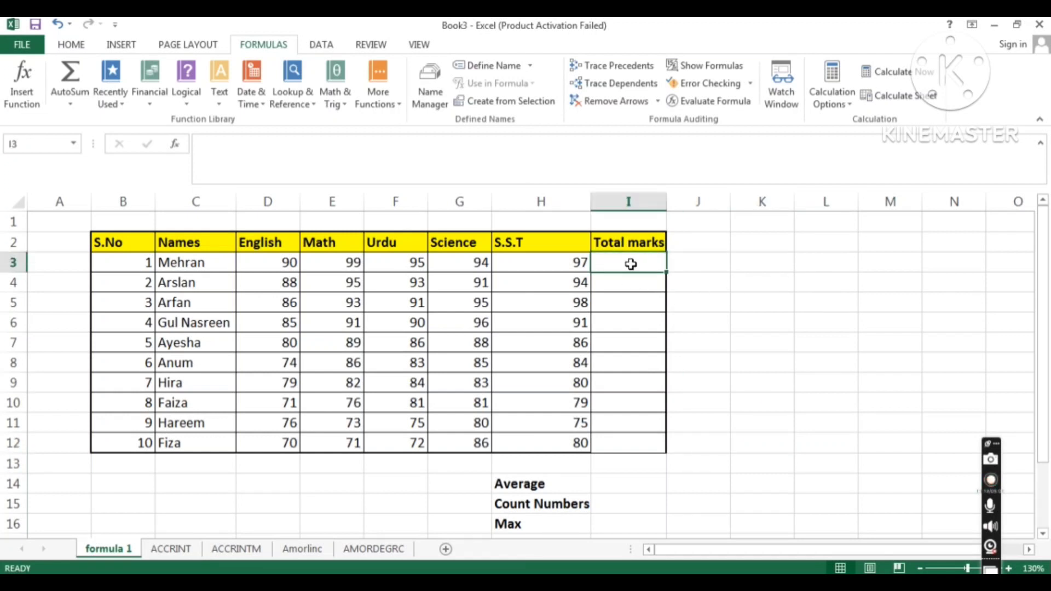
{"action": "left_click", "coordinate": [25, 104]}
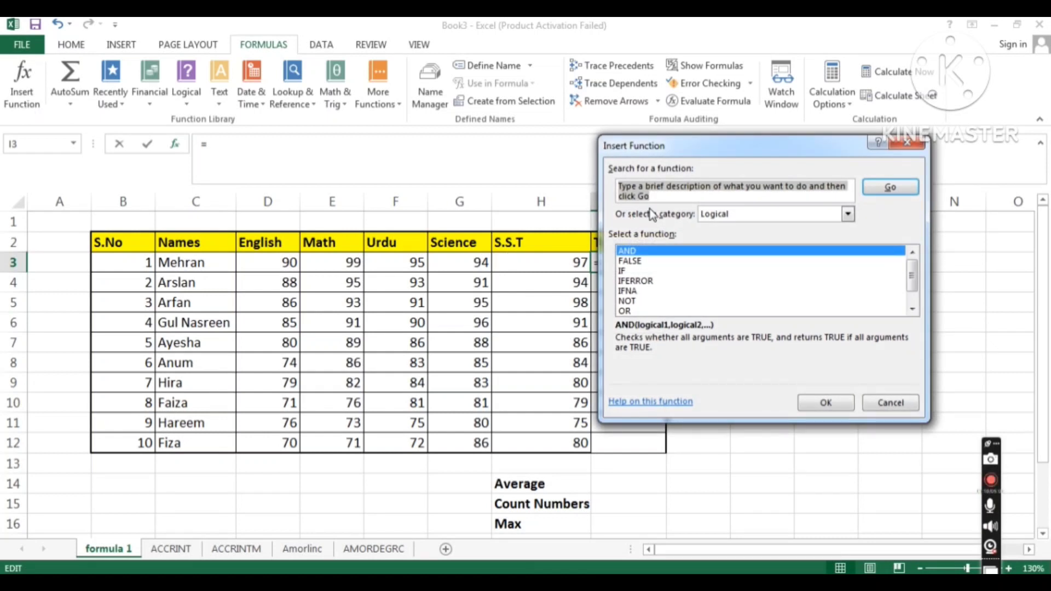
{"action": "type", "text": "sum"}
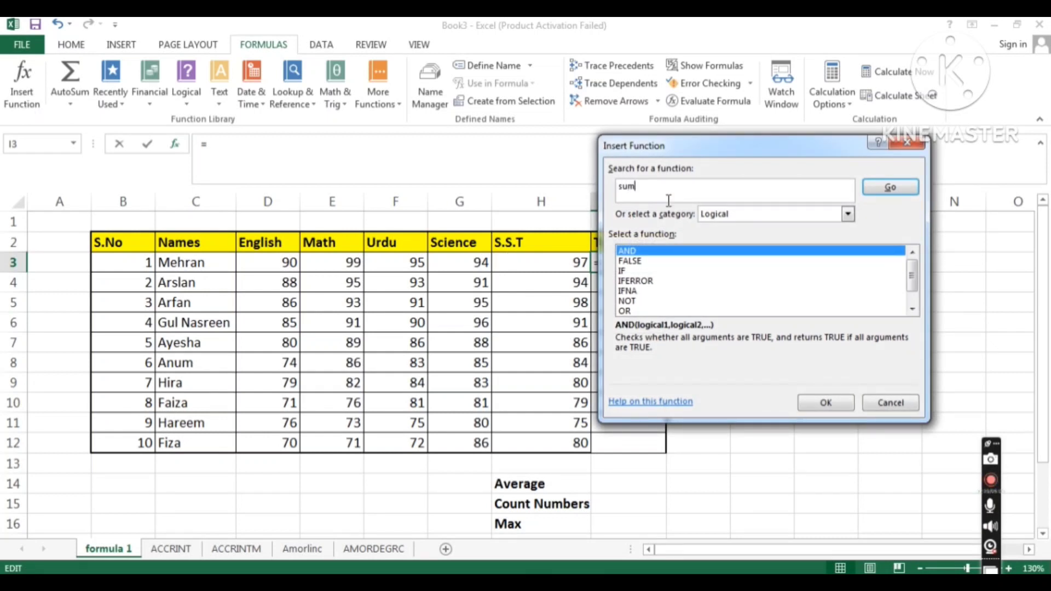
{"action": "left_click", "coordinate": [879, 192]}
{"action": "double_click", "coordinate": [773, 252]}
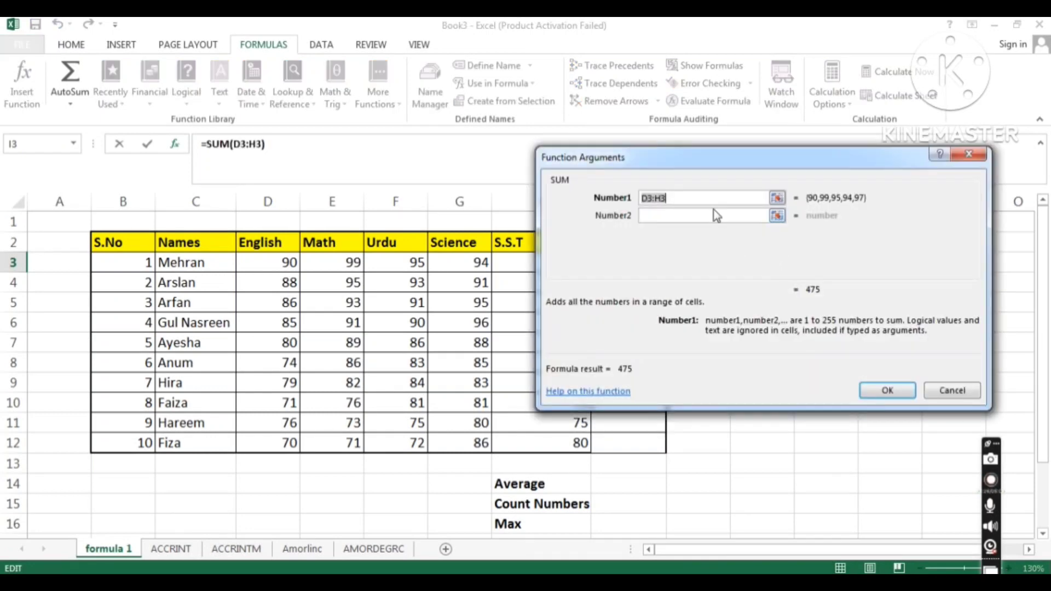
{"action": "key", "text": "BackSpace"}
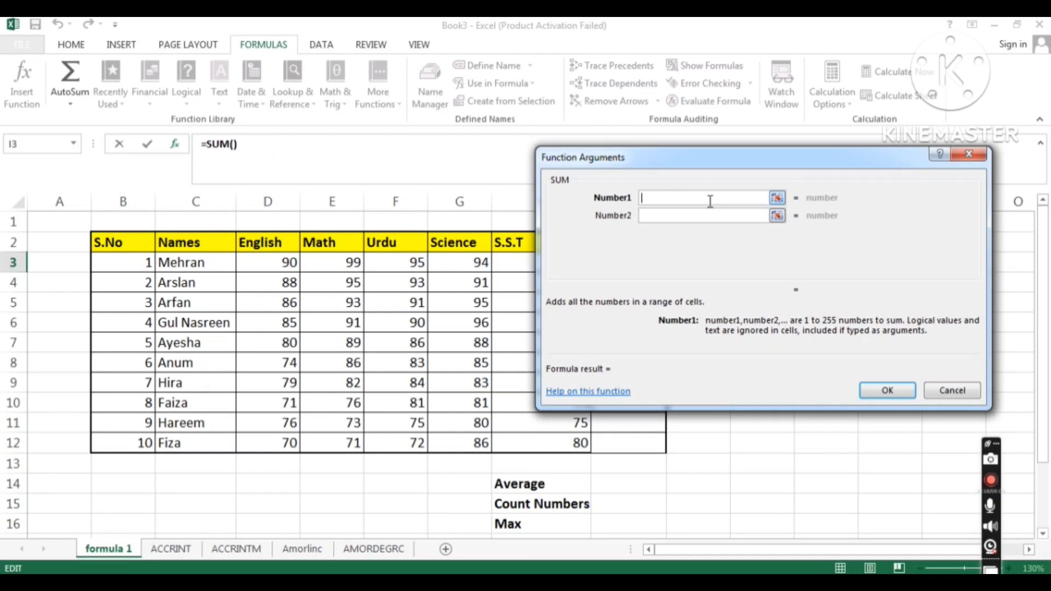
{"action": "left_click_drag", "start_coordinate": [286, 260], "coordinate": [534, 260]}
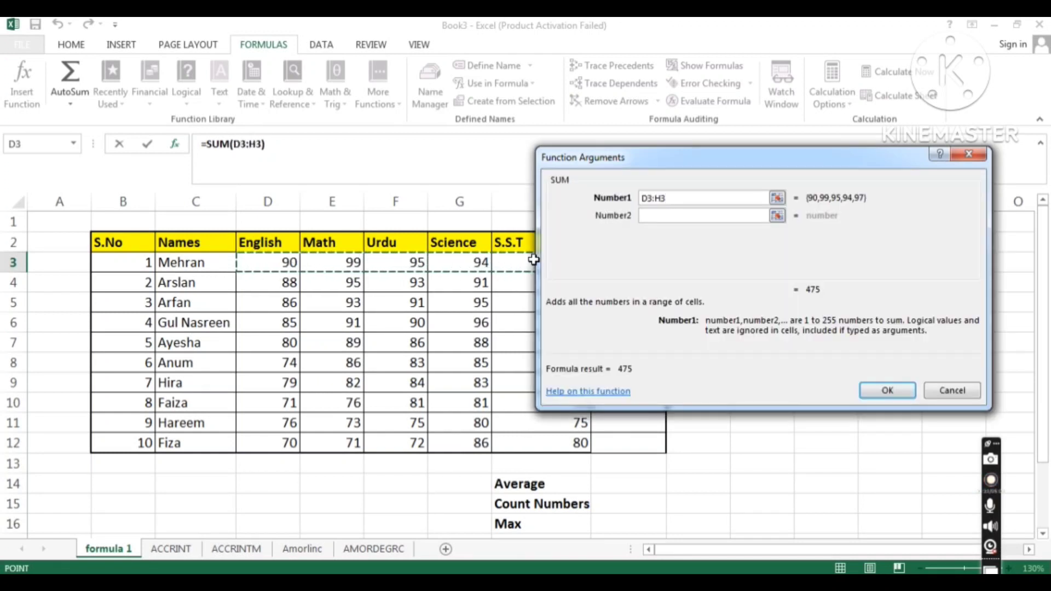
{"action": "left_click", "coordinate": [899, 390]}
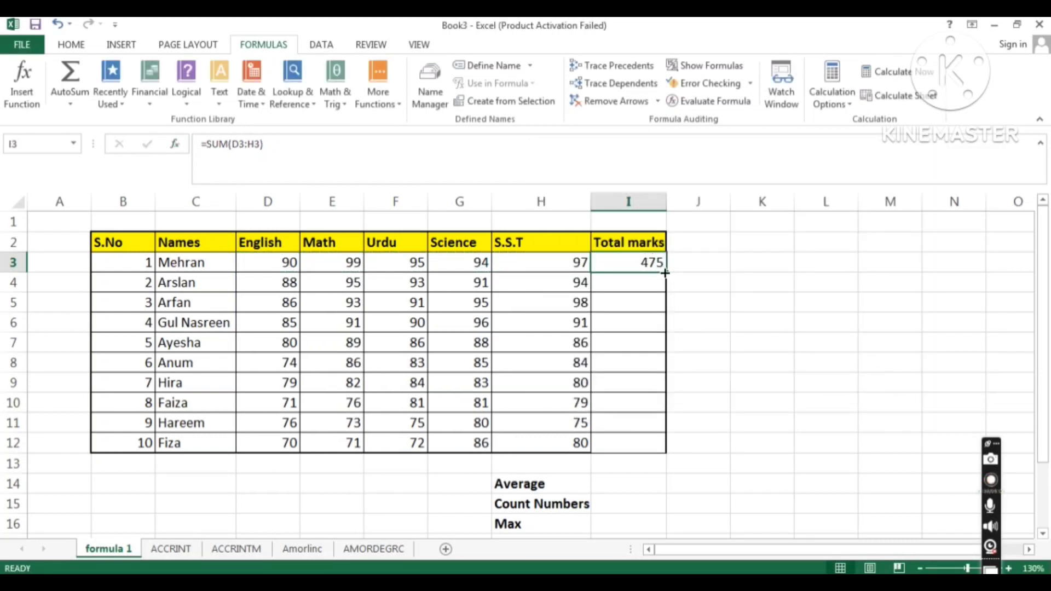
{"action": "left_click_drag", "start_coordinate": [666, 272], "coordinate": [653, 452]}
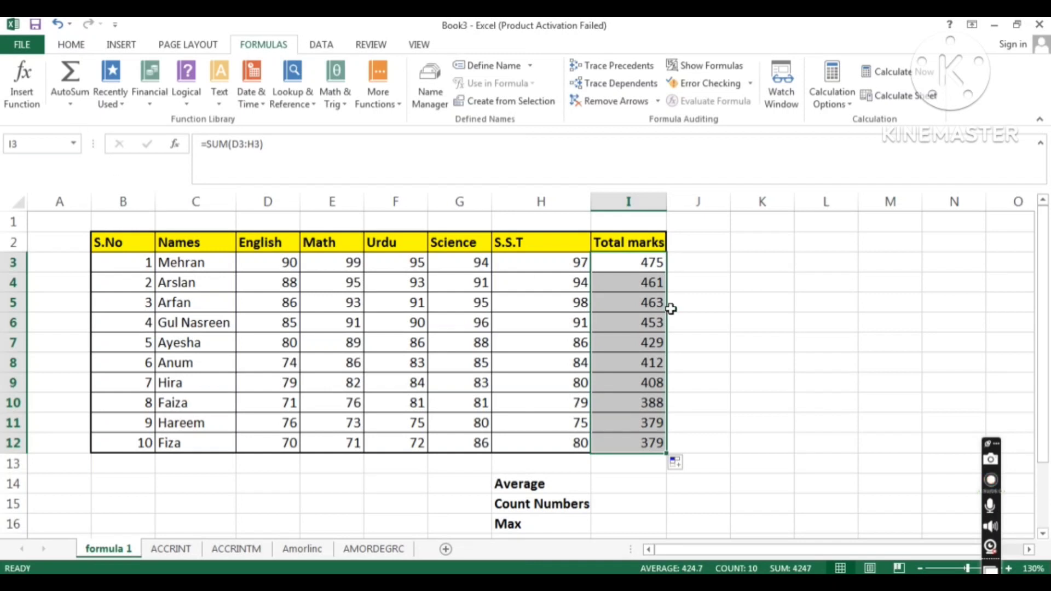
Clear the Total marks formulas in I3:I12
{"action": "left_click_drag", "start_coordinate": [652, 266], "coordinate": [641, 446]}
{"action": "key", "text": "Delete"}
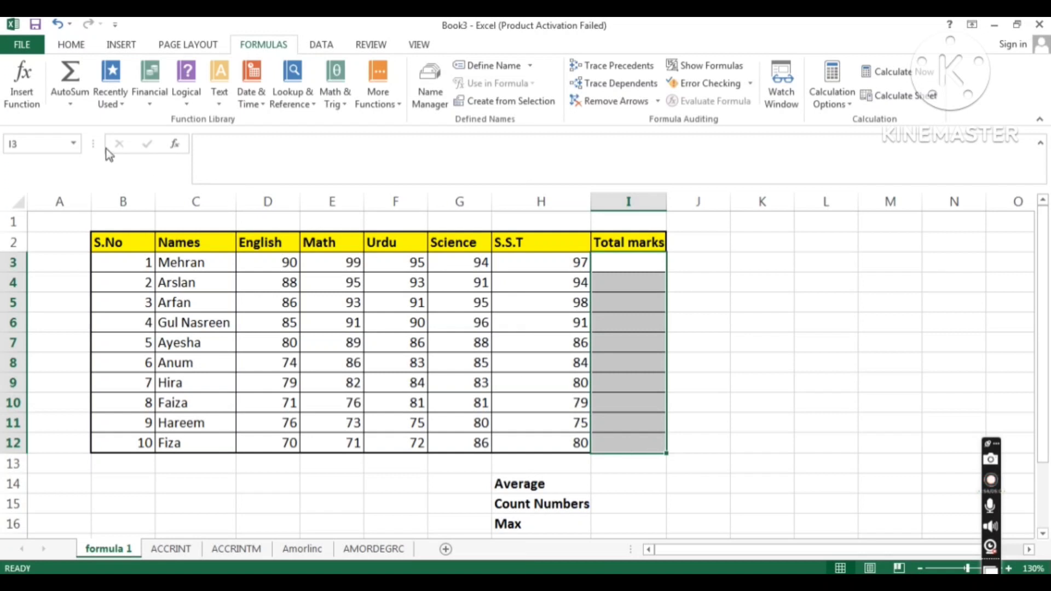
{"action": "left_click", "coordinate": [71, 106]}
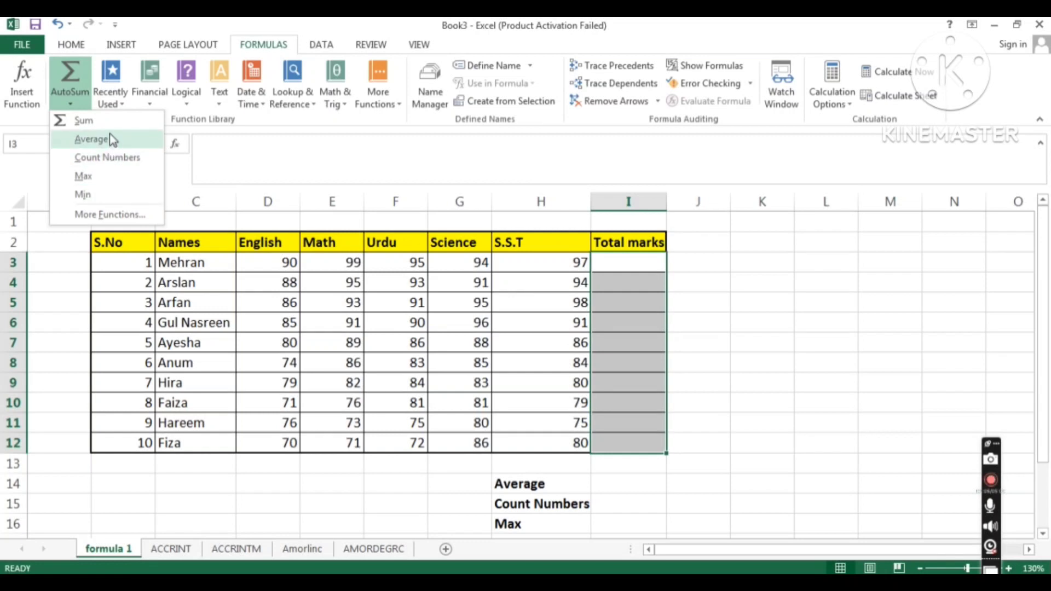
{"action": "left_click", "coordinate": [320, 268]}
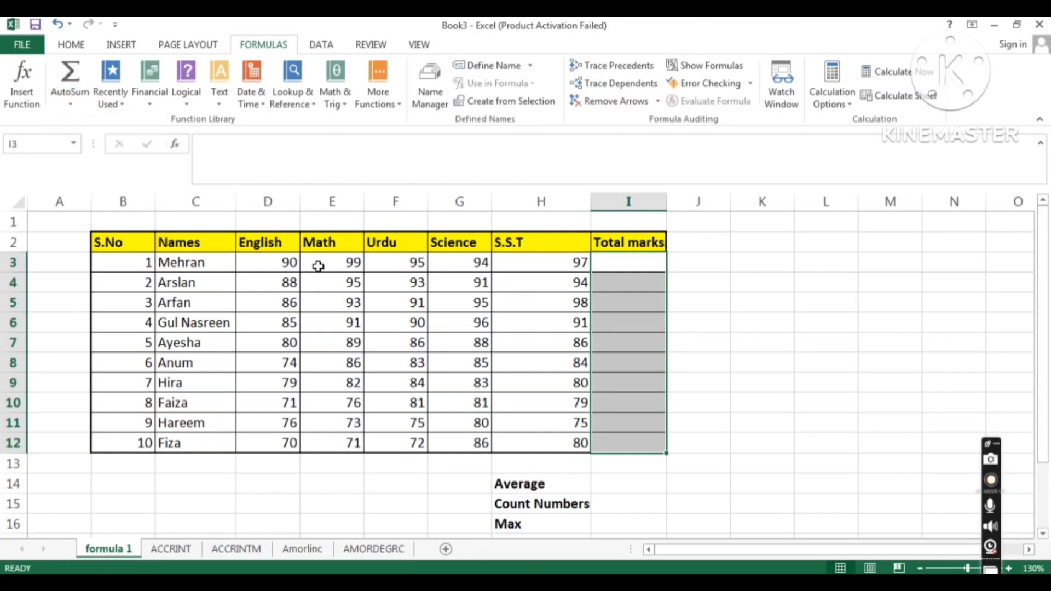
Total the first student's marks in D3:H3 into I3 using the AutoSum Sum function
{"action": "left_click_drag", "start_coordinate": [282, 263], "coordinate": [537, 265]}
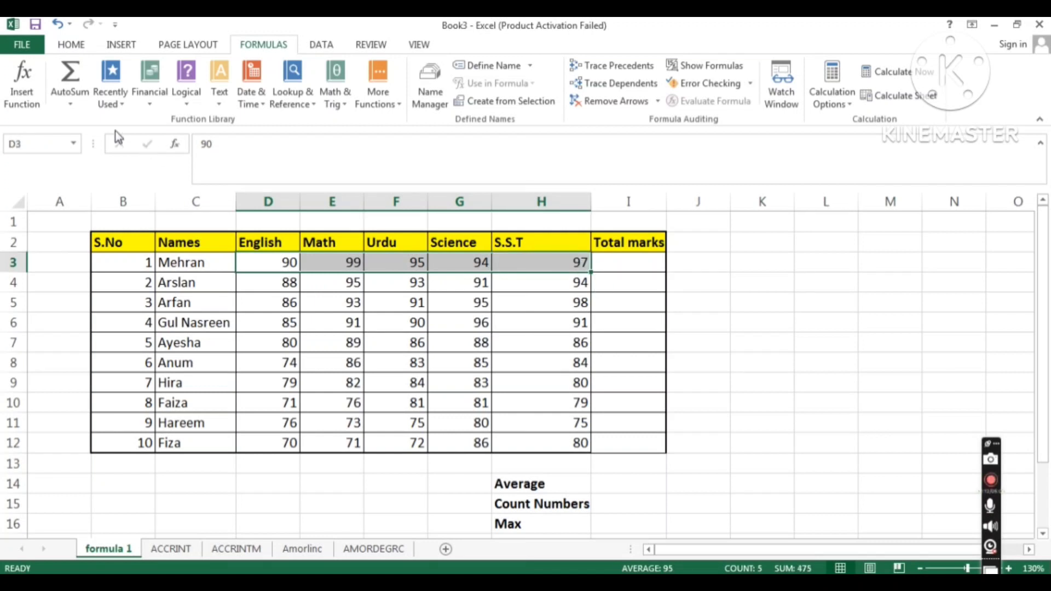
{"action": "left_click", "coordinate": [70, 103]}
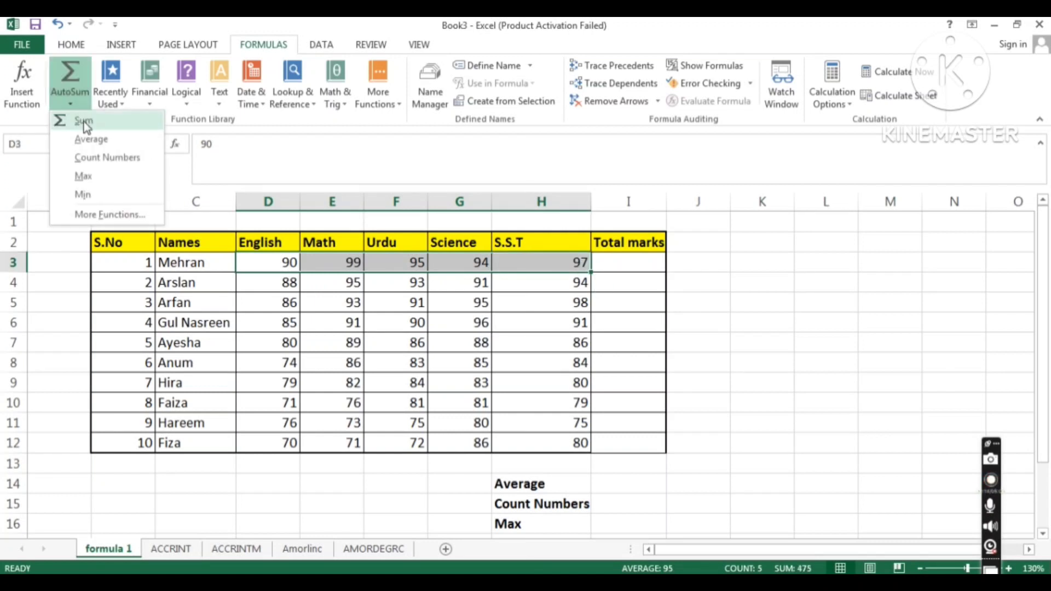
{"action": "left_click", "coordinate": [82, 120]}
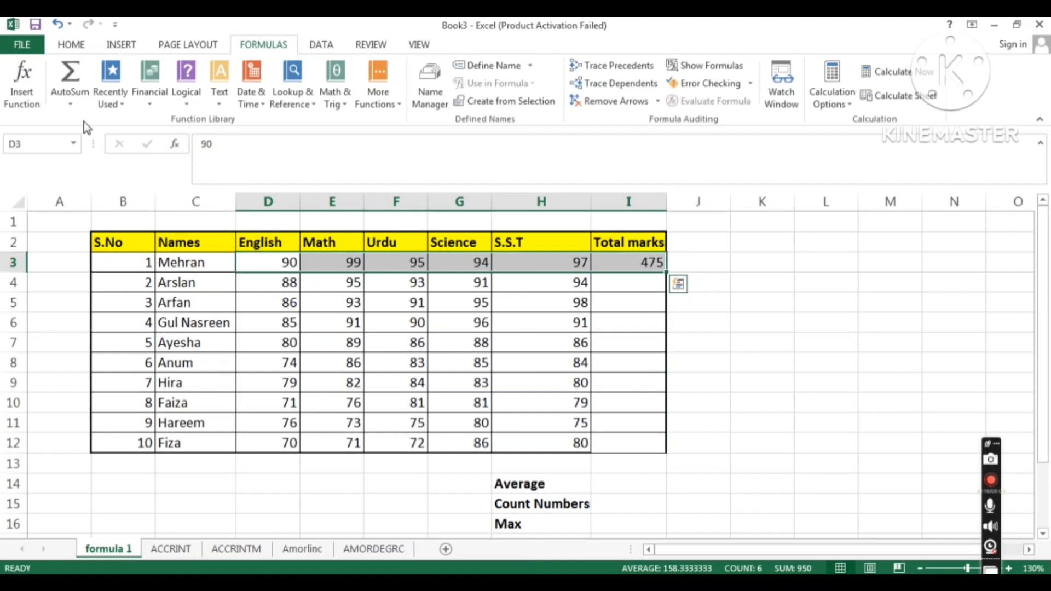
{"action": "left_click", "coordinate": [653, 262]}
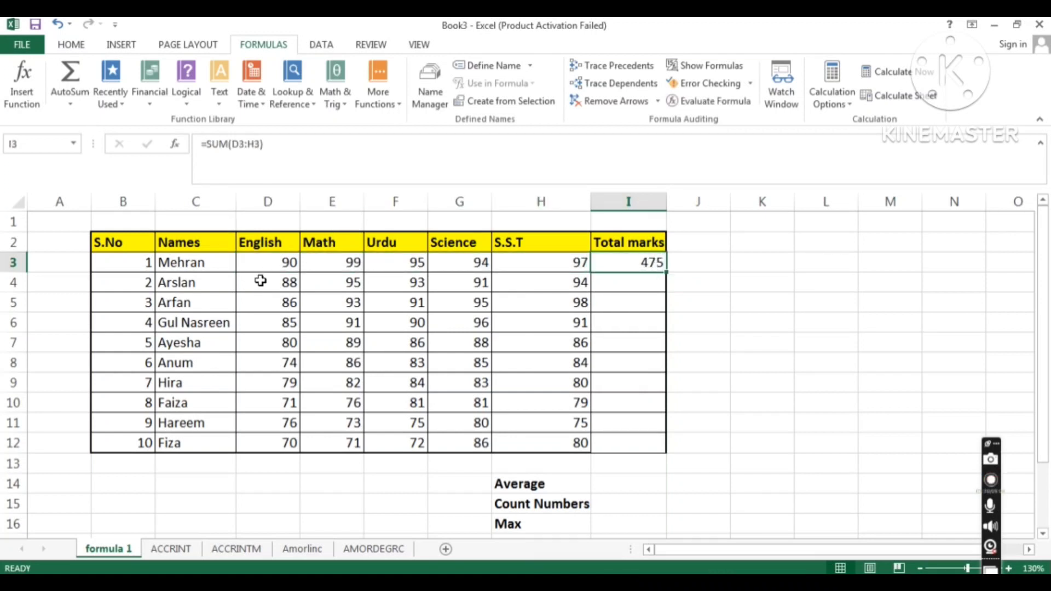
Total D4:H4 into I4 using AutoSum and fill the formula down the Total marks column to I12
{"action": "left_click", "coordinate": [282, 279]}
{"action": "left_click_drag", "start_coordinate": [282, 280], "coordinate": [532, 285]}
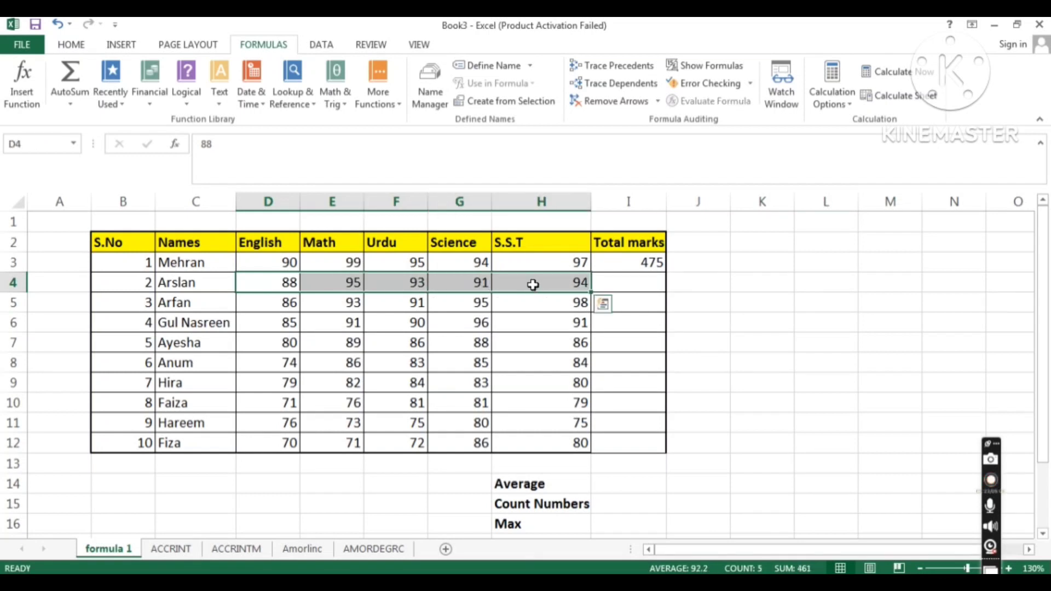
{"action": "left_click", "coordinate": [72, 106]}
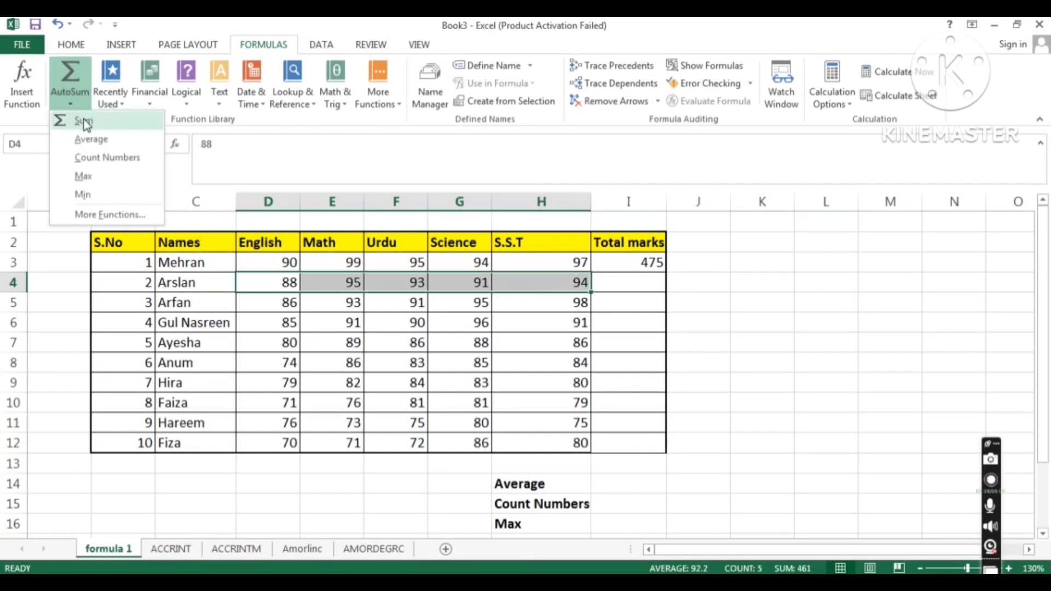
{"action": "left_click", "coordinate": [84, 121]}
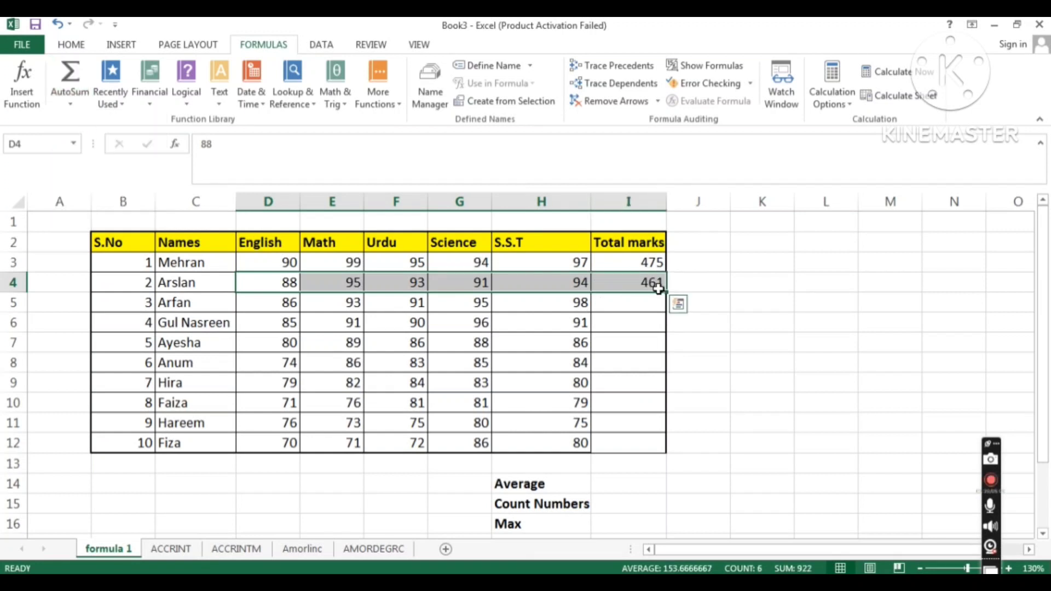
{"action": "mouse_move", "coordinate": [666, 292]}
{"action": "left_mouse_down"}
{"action": "mouse_move", "coordinate": [655, 361]}
{"action": "mouse_move", "coordinate": [649, 282]}
{"action": "left_mouse_up"}
{"action": "left_click", "coordinate": [641, 281]}
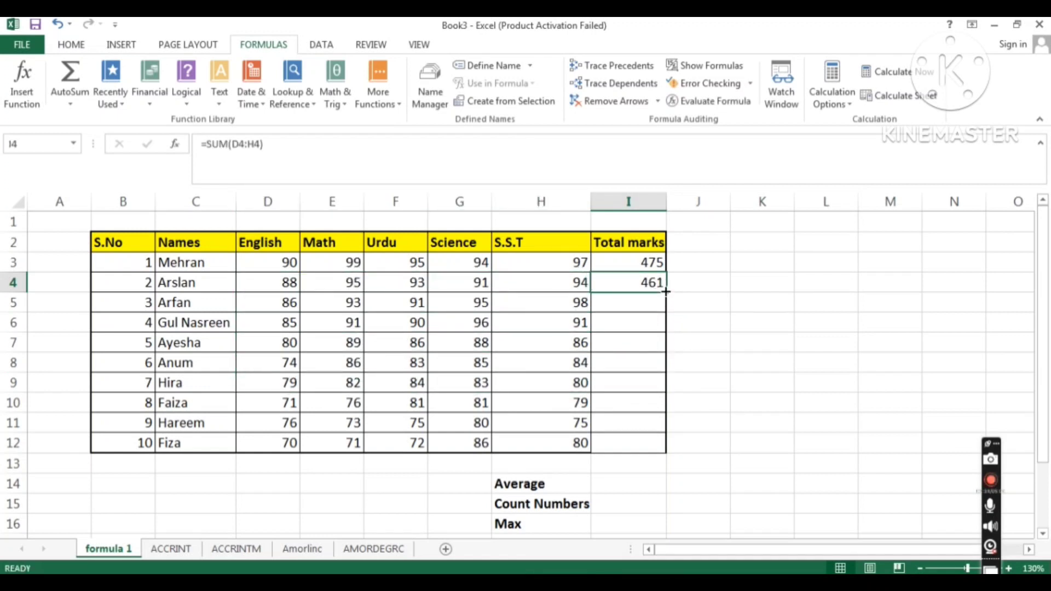
{"action": "left_click_drag", "start_coordinate": [663, 333], "coordinate": [660, 446]}
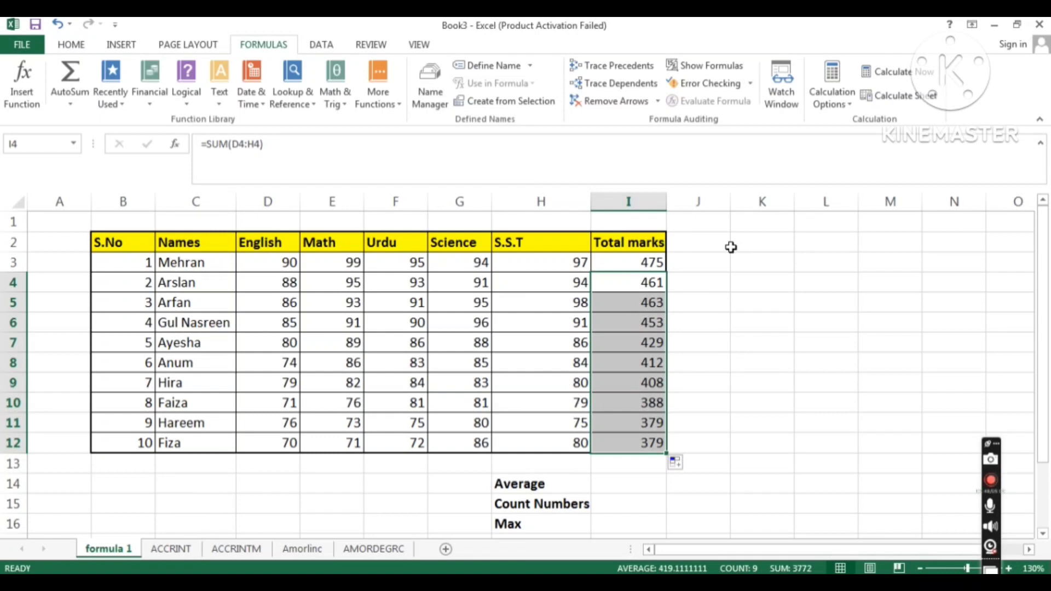
Enter the formula =AVERAGE(I3:I12) in I14 to average the Total marks column
{"action": "left_click", "coordinate": [73, 106]}
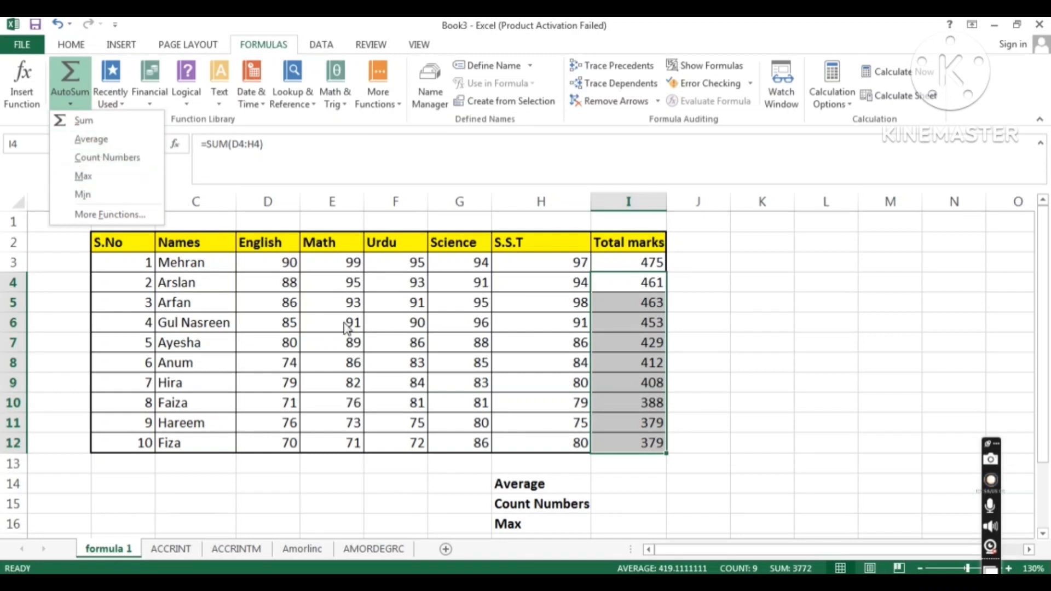
{"action": "left_click", "coordinate": [612, 479]}
{"action": "left_click", "coordinate": [613, 478]}
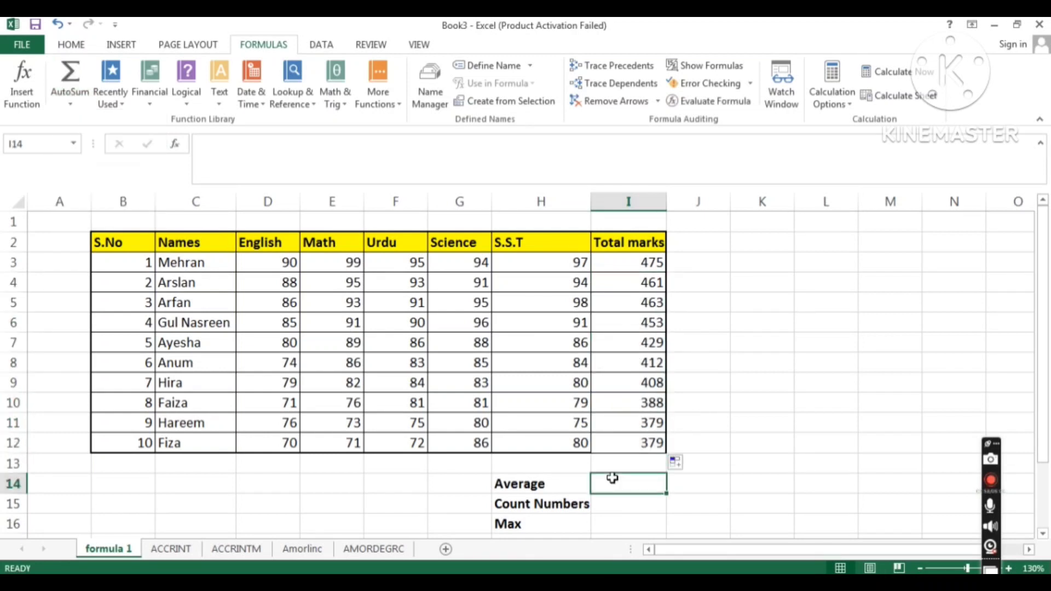
{"action": "type", "text": "=av"}
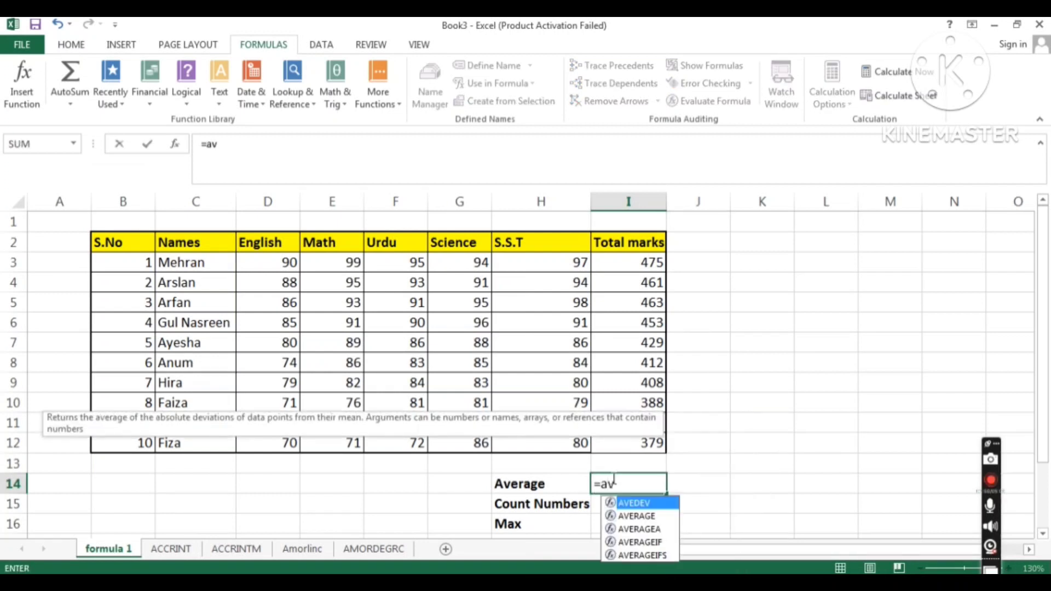
{"action": "double_click", "coordinate": [636, 517]}
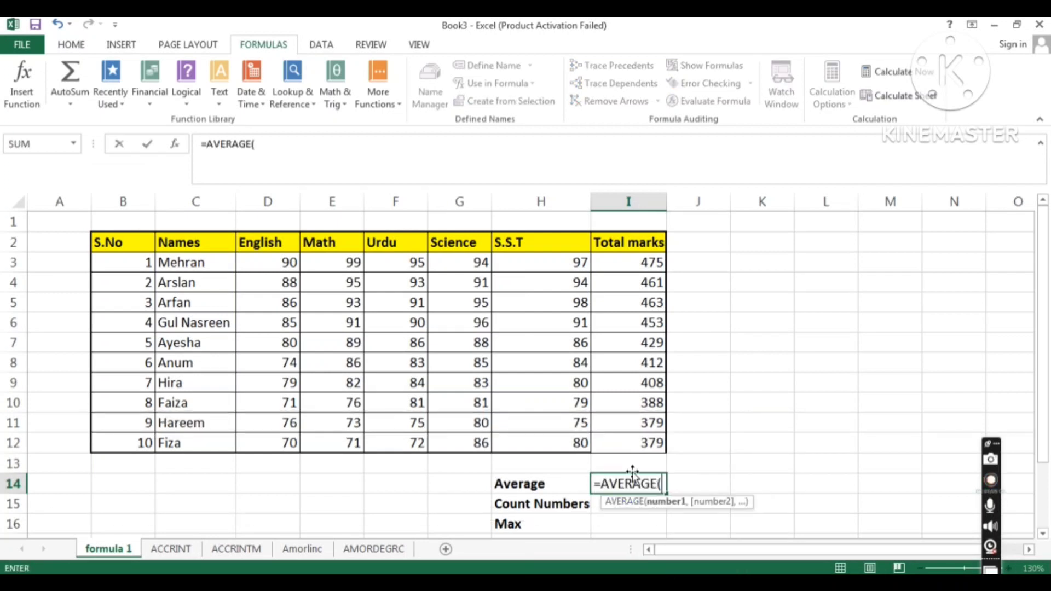
{"action": "left_click_drag", "start_coordinate": [633, 265], "coordinate": [642, 441]}
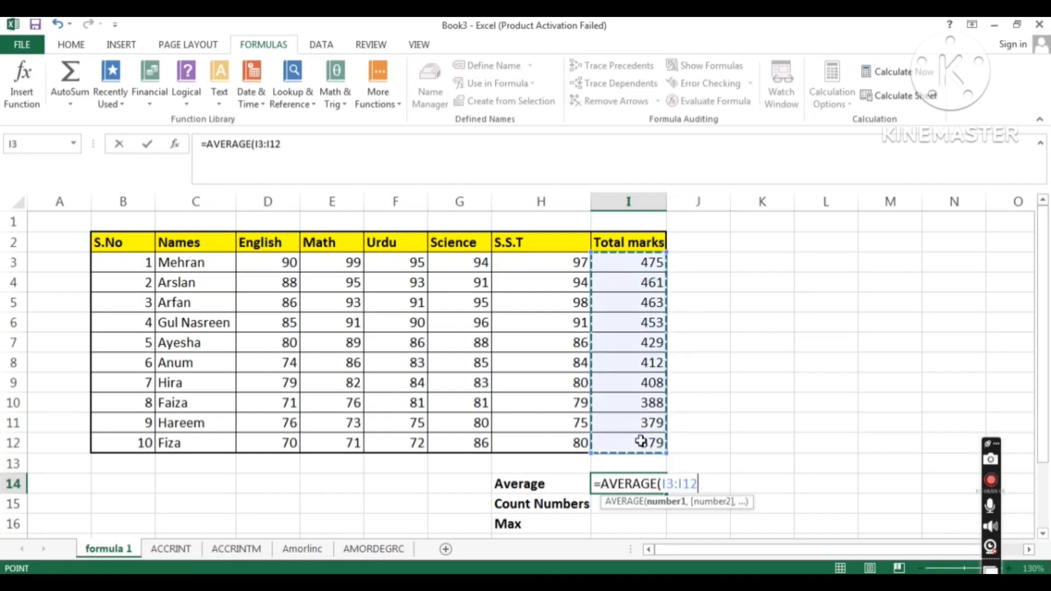
{"action": "type", "text": ")"}
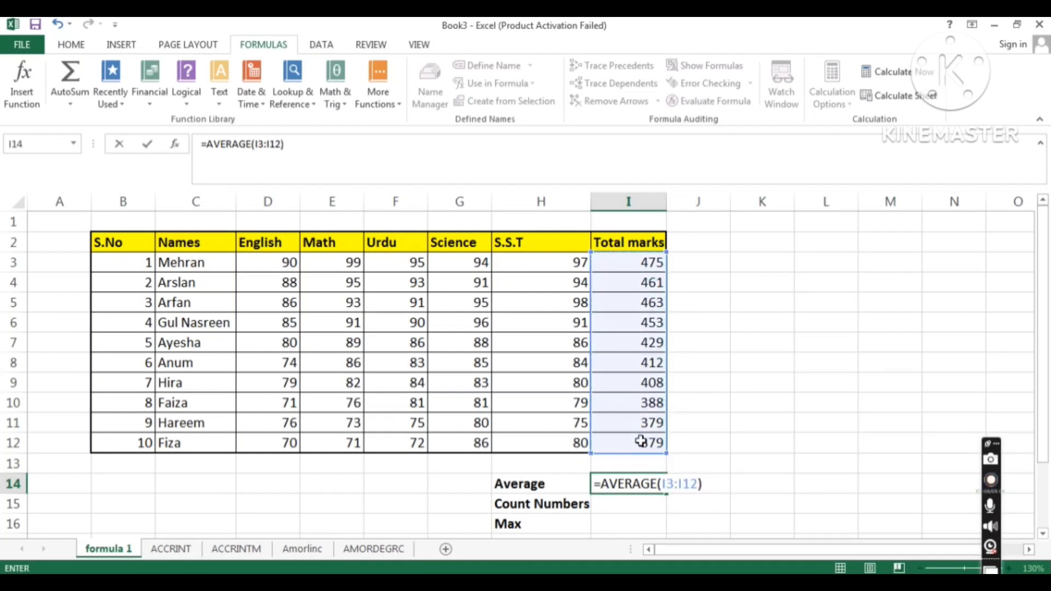
{"action": "key", "text": "Return"}
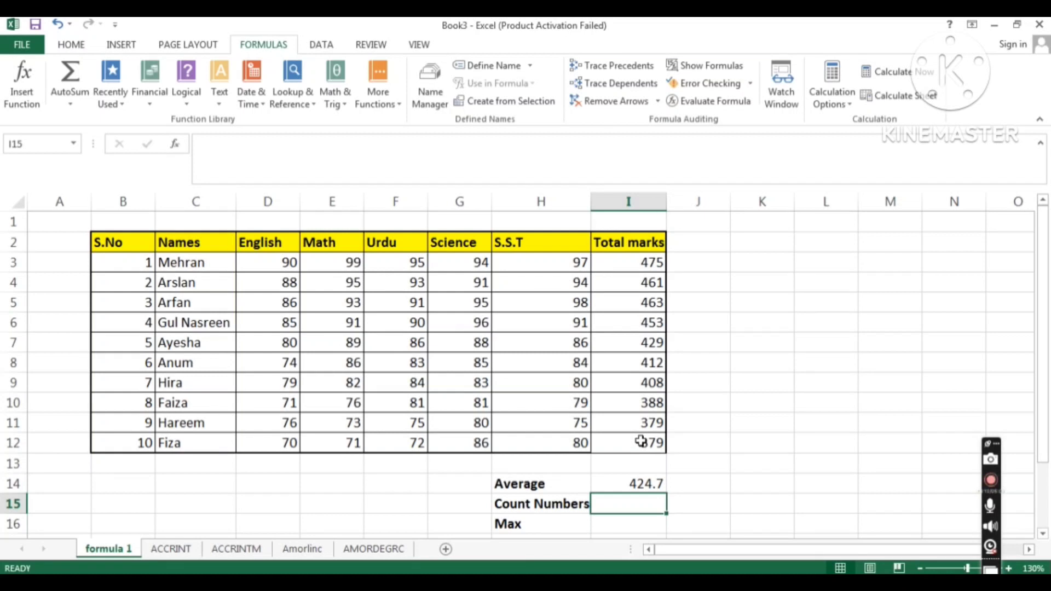
Enter the formula =COUNT(I3:I12) in I15, beside the Count Numbers label
{"action": "type", "text": "="}
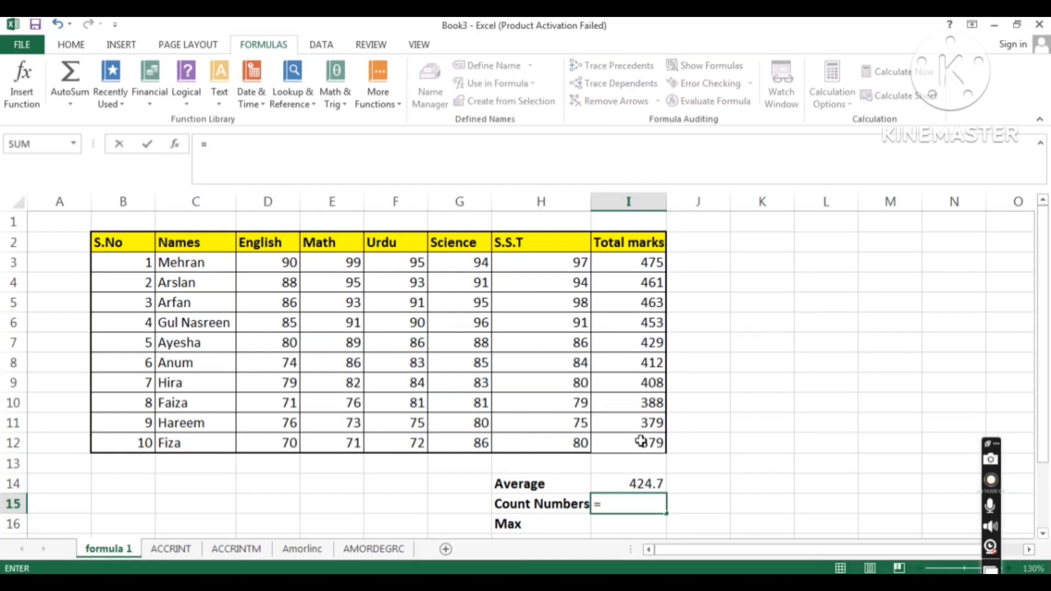
{"action": "type", "text": "coun"}
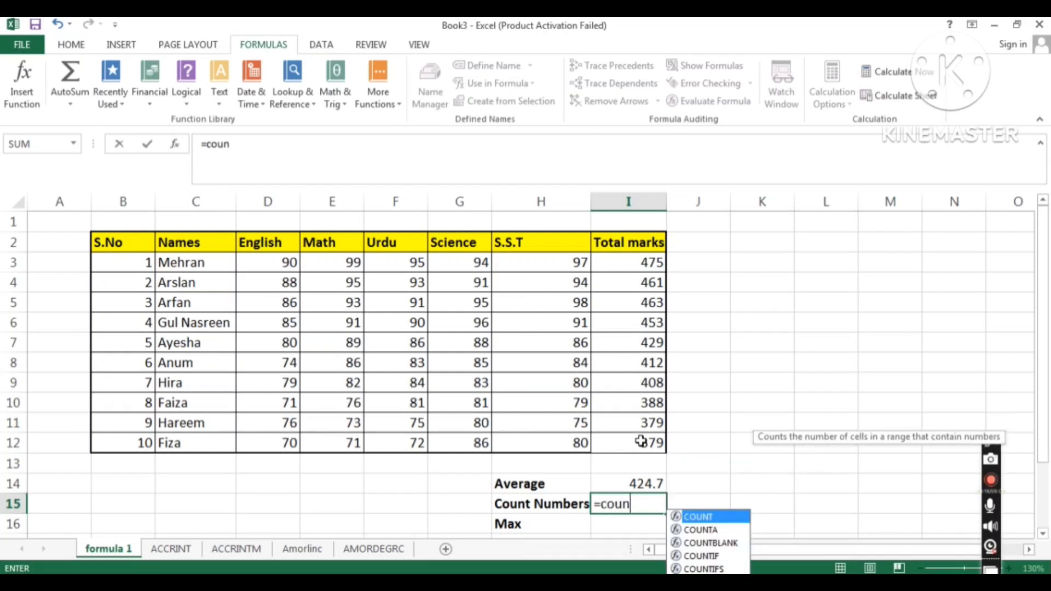
{"action": "double_click", "coordinate": [705, 517]}
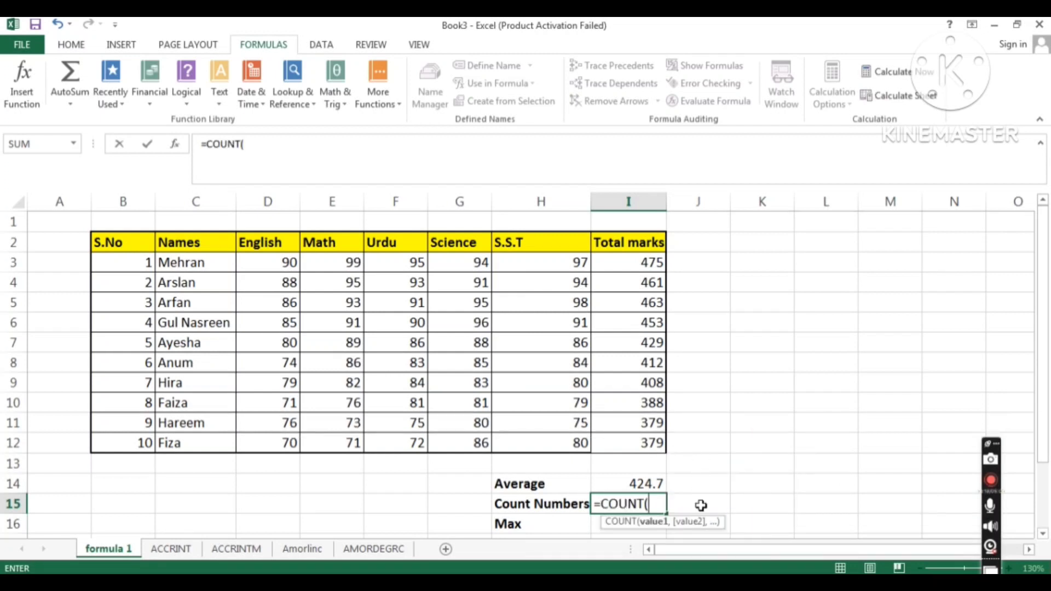
{"action": "left_click_drag", "start_coordinate": [631, 264], "coordinate": [625, 438]}
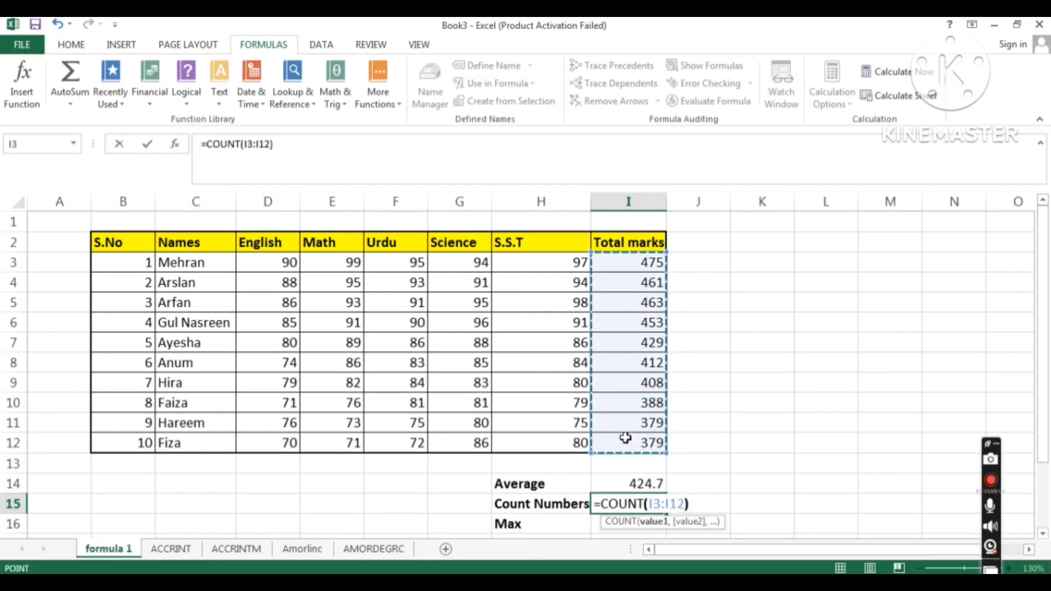
{"action": "key", "text": "ctrl+Return"}
{"action": "key", "text": "Return"}
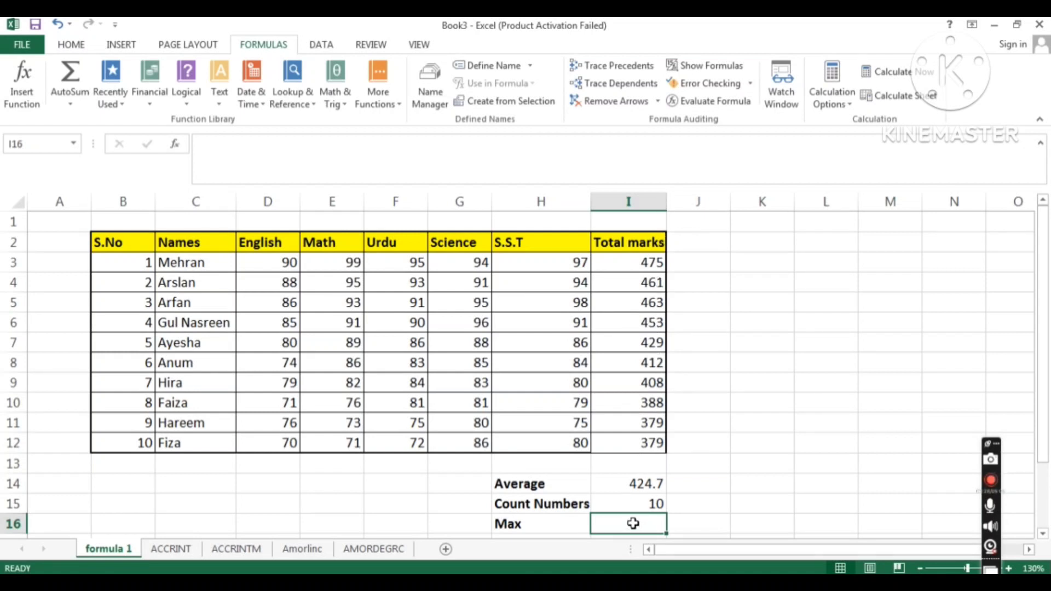
Enter the formula =MAX(I3:I12) in I16, beside the Max label, for the highest total marks
{"action": "type", "text": "=max"}
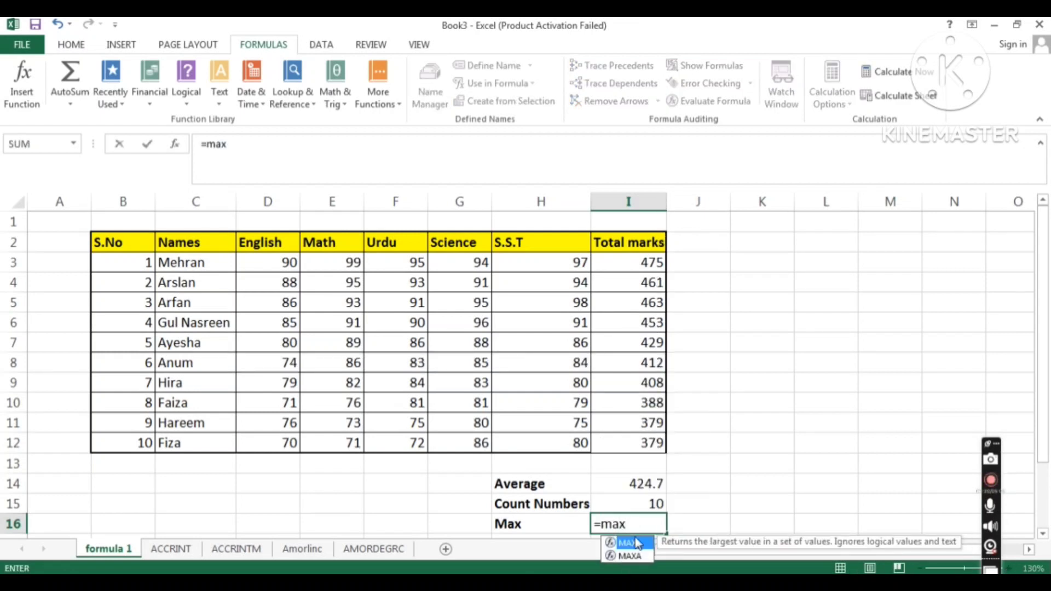
{"action": "double_click", "coordinate": [638, 543]}
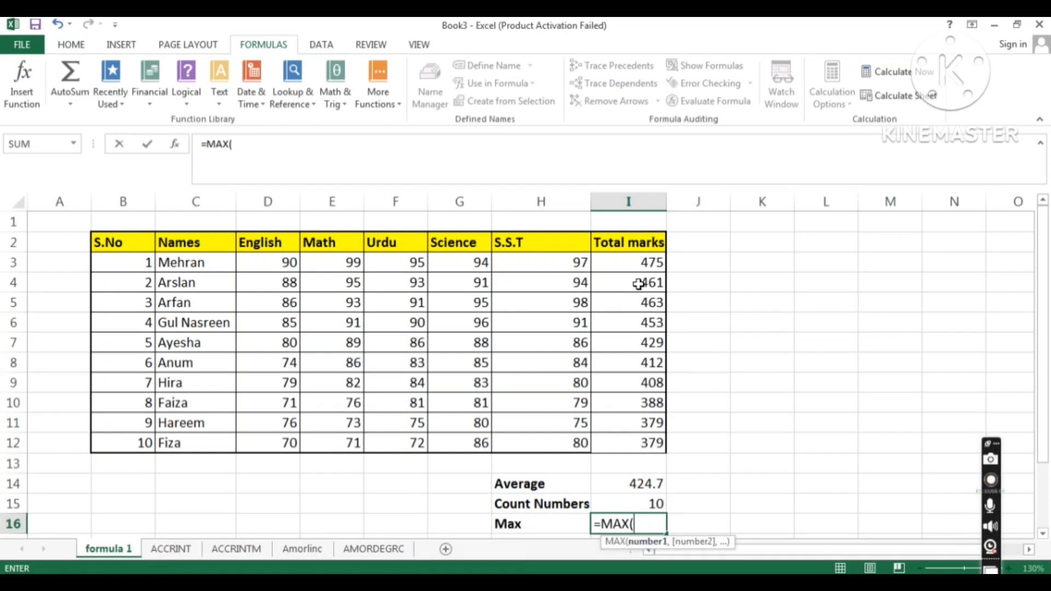
{"action": "left_click_drag", "start_coordinate": [636, 263], "coordinate": [647, 442]}
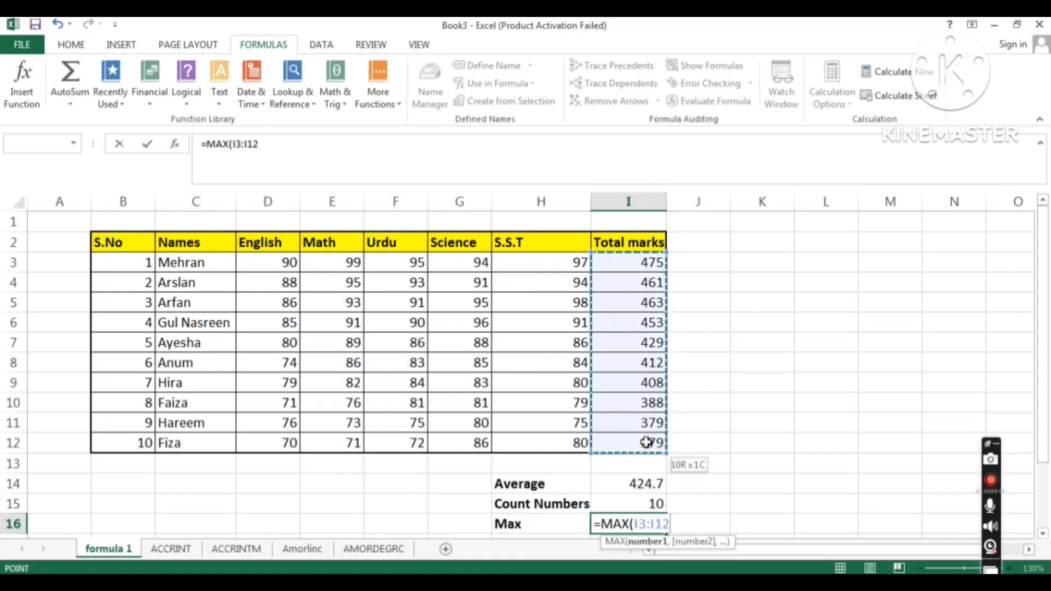
{"action": "key", "text": "Return"}
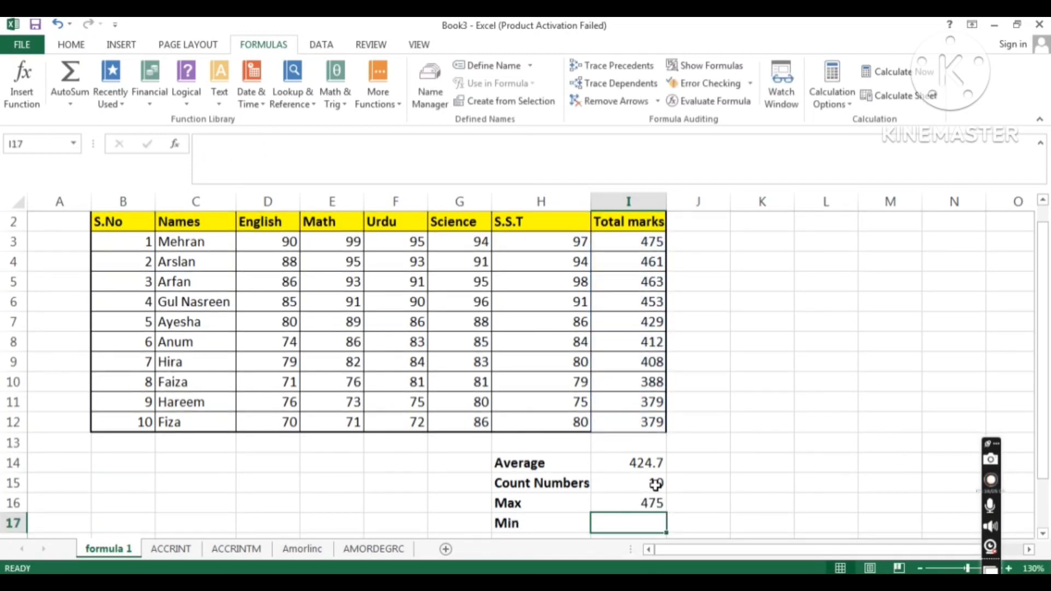
Enter the formula =MIN(I3:I12) in I17, beside the Min label, for the lowest total marks
{"action": "type", "text": "="}
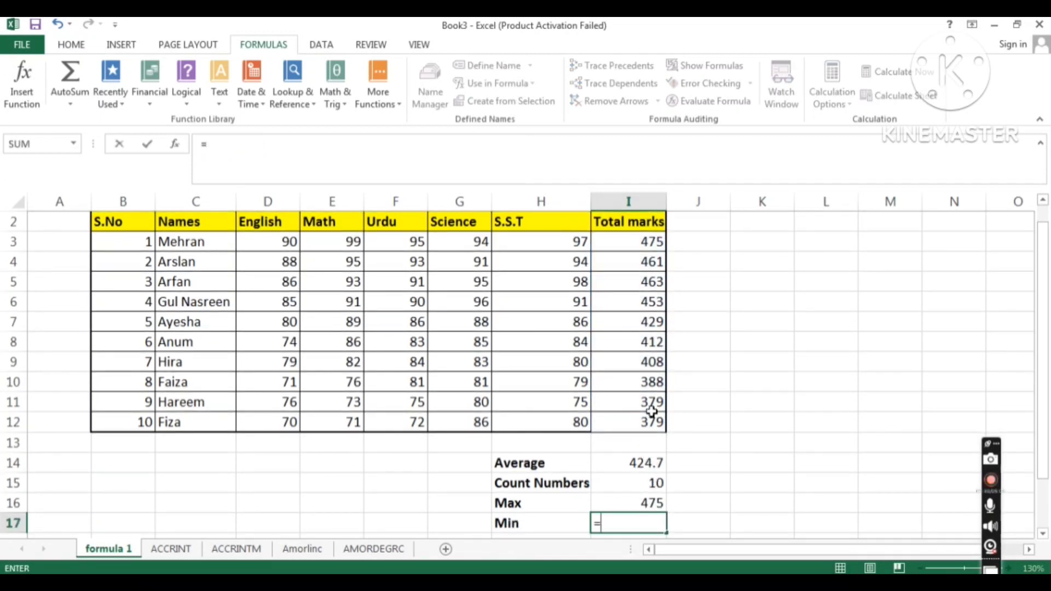
{"action": "type", "text": "min"}
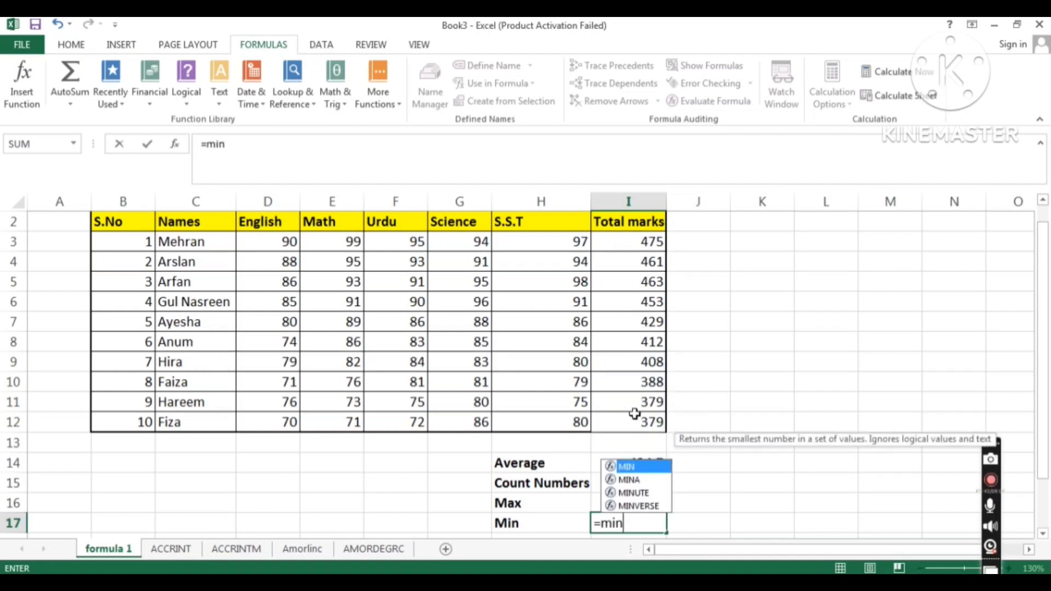
{"action": "double_click", "coordinate": [645, 467]}
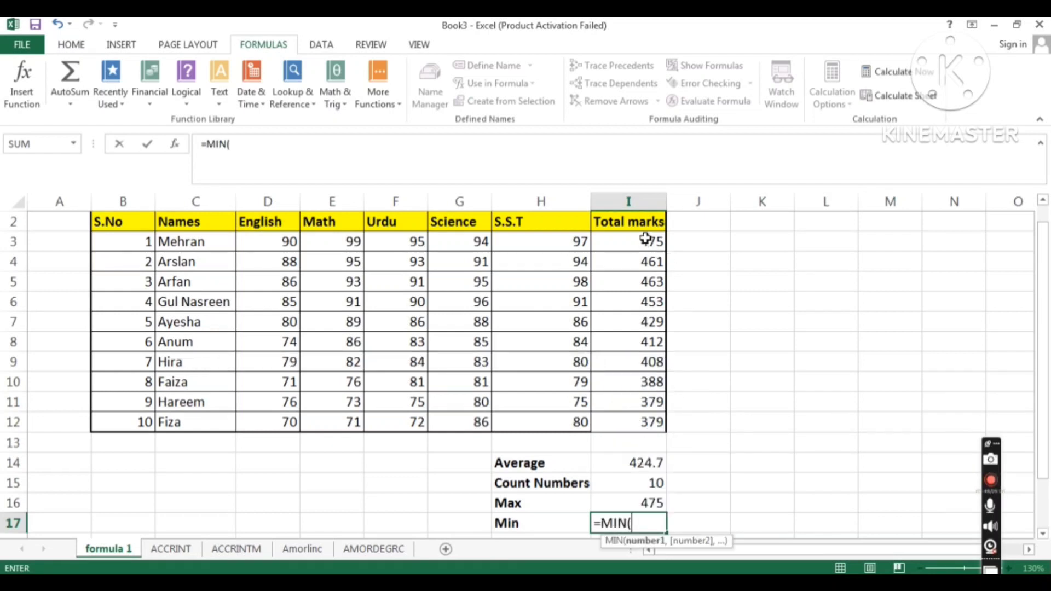
{"action": "left_click_drag", "start_coordinate": [646, 239], "coordinate": [640, 422]}
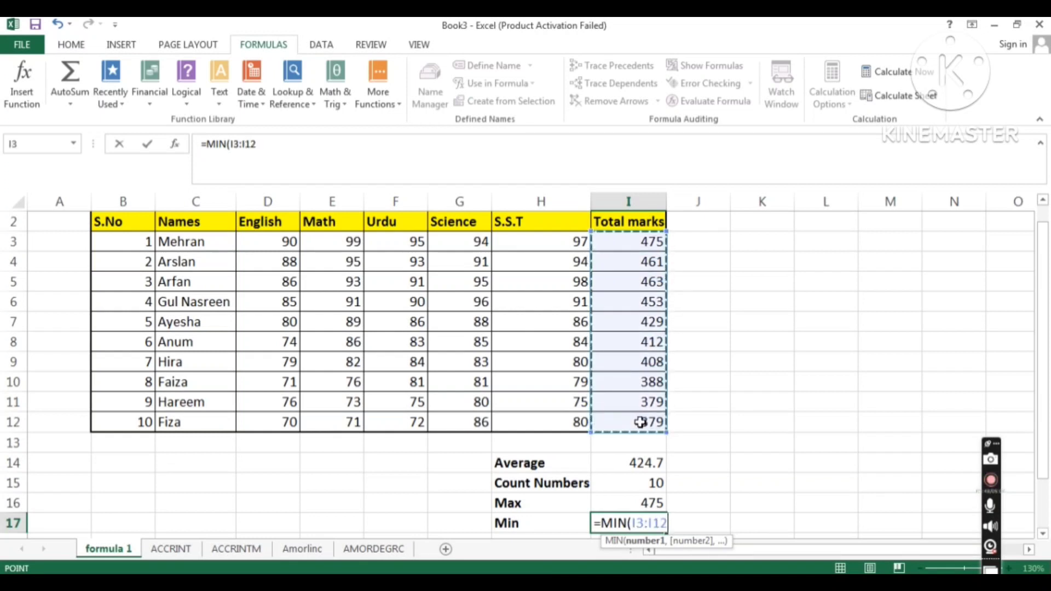
{"action": "key", "text": "Return"}
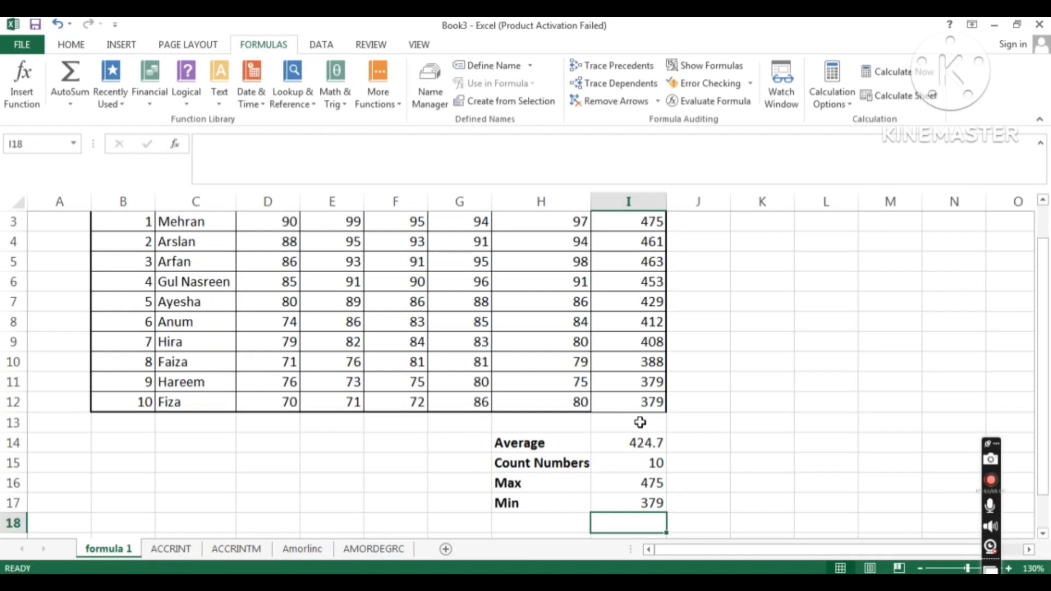
Review the Average, Count Numbers, Max and Min labels and results in H14:I17 alongside the functions that AutoSum offers
{"action": "left_click_drag", "start_coordinate": [567, 448], "coordinate": [558, 469]}
{"action": "left_click", "coordinate": [556, 485]}
{"action": "left_click", "coordinate": [557, 502]}
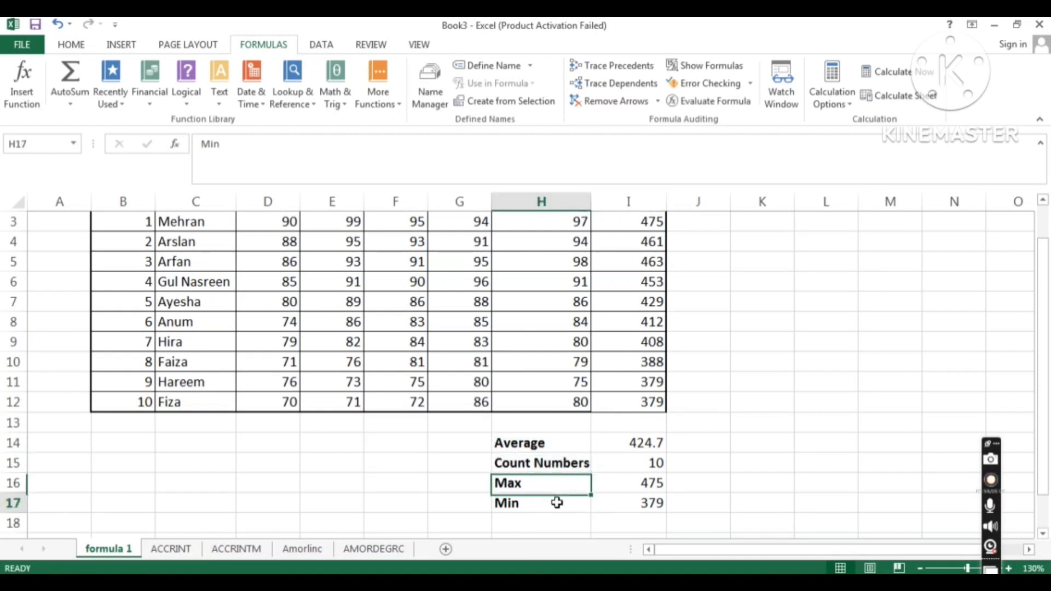
{"action": "left_click_drag", "start_coordinate": [643, 437], "coordinate": [659, 500]}
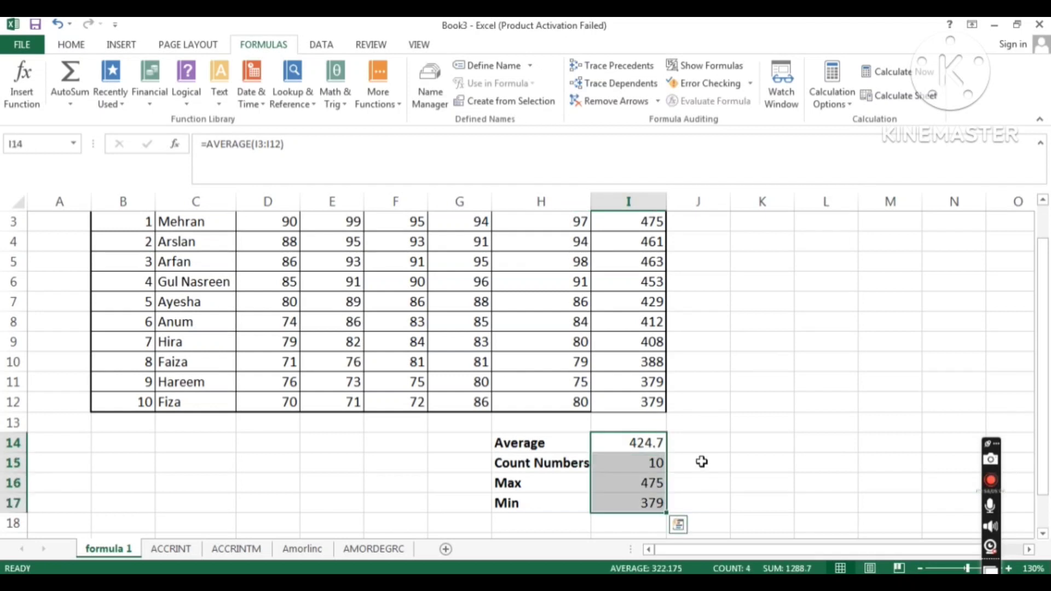
{"action": "left_click", "coordinate": [698, 461]}
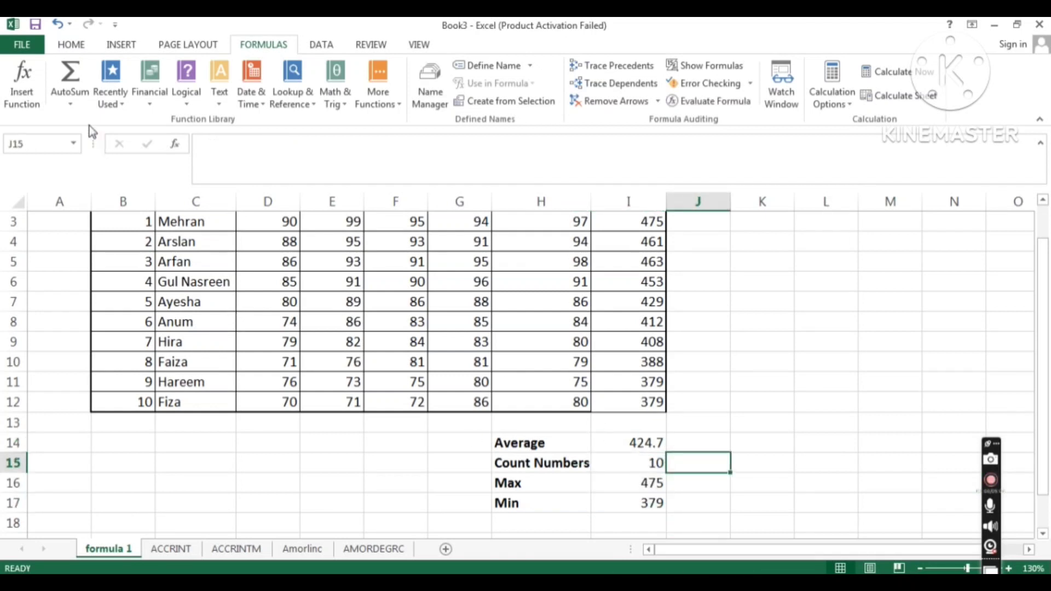
{"action": "left_click", "coordinate": [75, 103]}
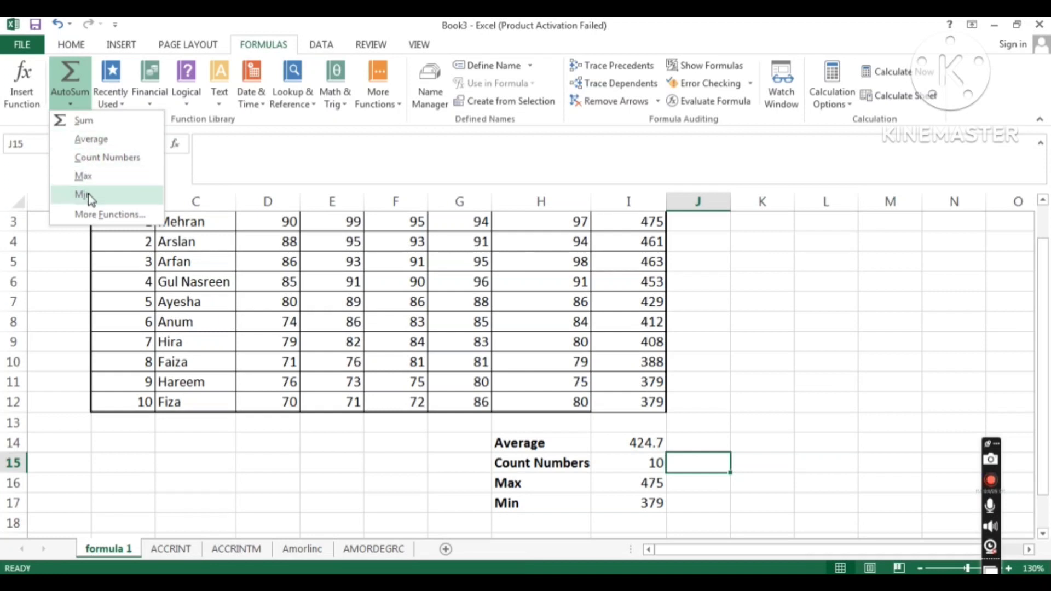
{"action": "left_click", "coordinate": [758, 346]}
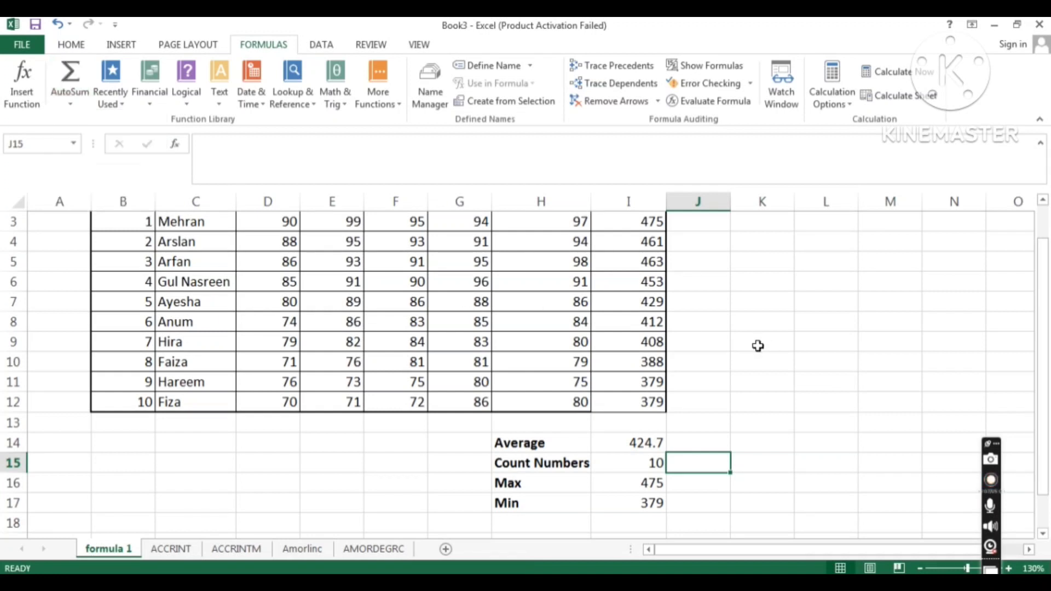
{"action": "left_click", "coordinate": [124, 108]}
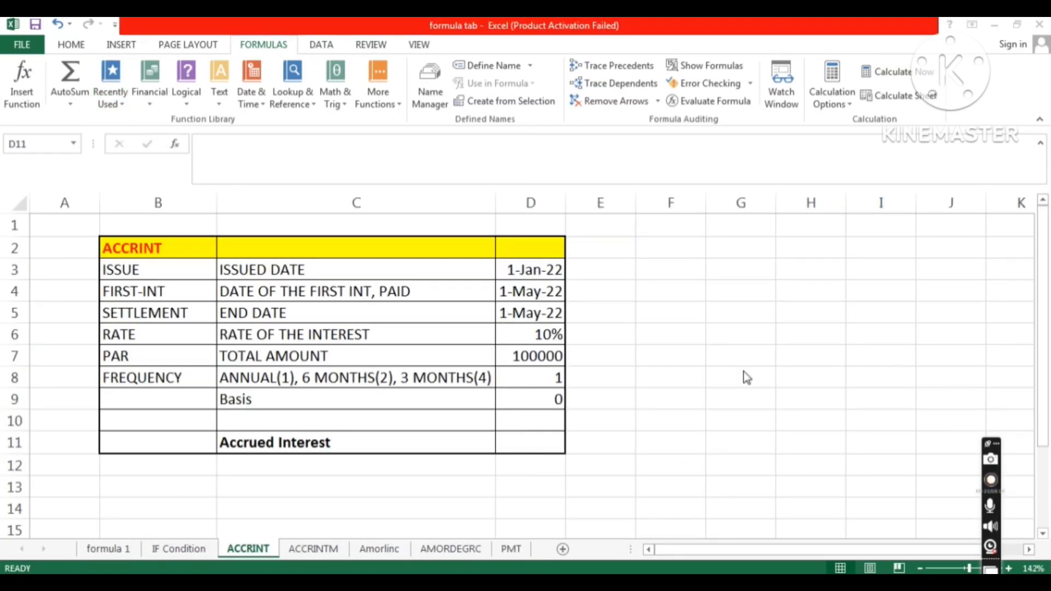
Insert the financial function ACCRINT in D11 of the ACCRINT sheet, beside the Accrued Interest label
{"action": "left_click", "coordinate": [150, 104]}
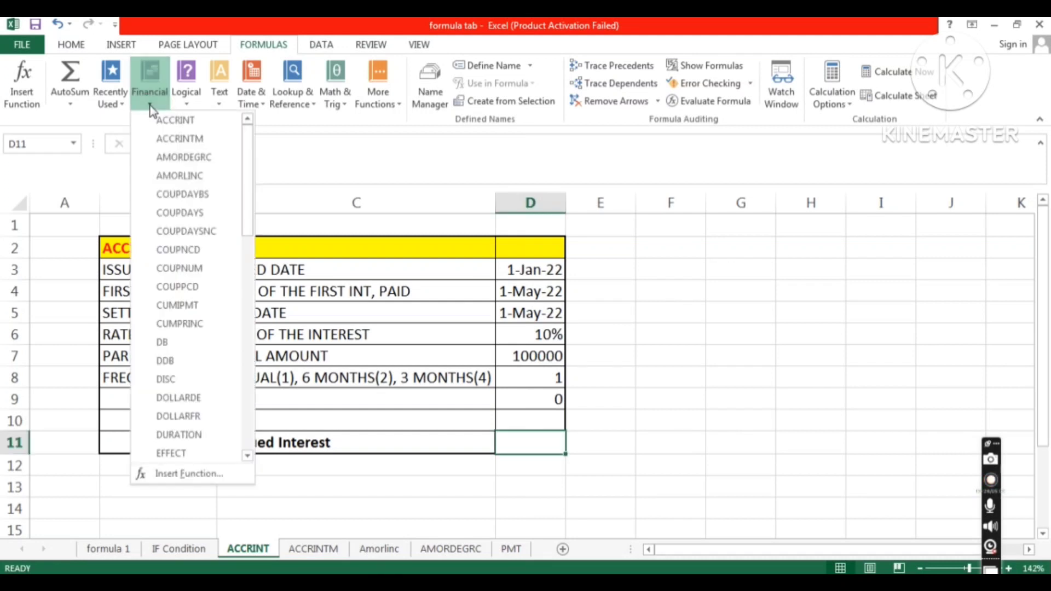
{"action": "left_click", "coordinate": [668, 251]}
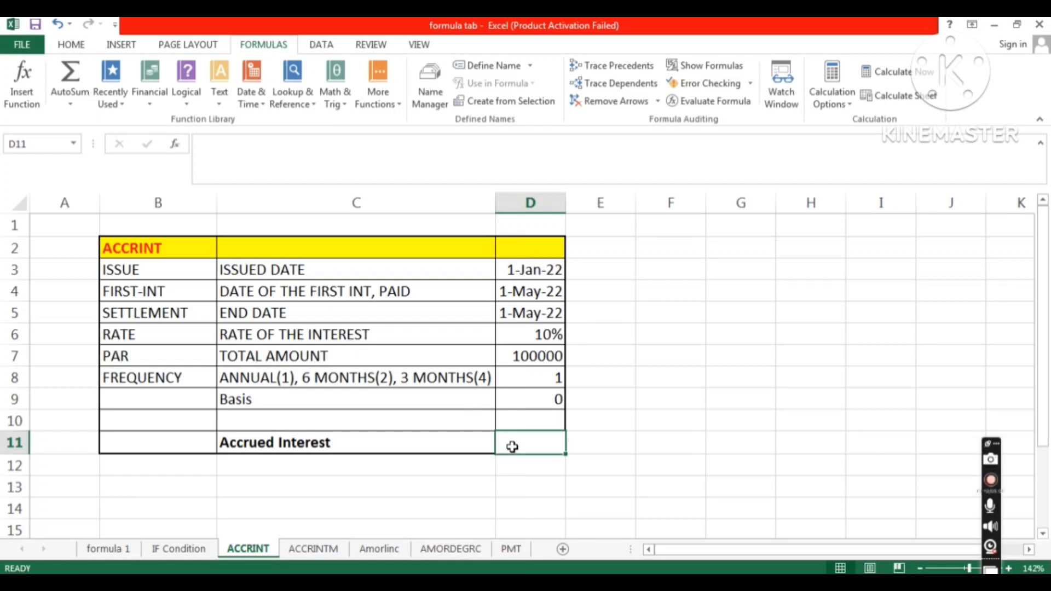
{"action": "type", "text": "="}
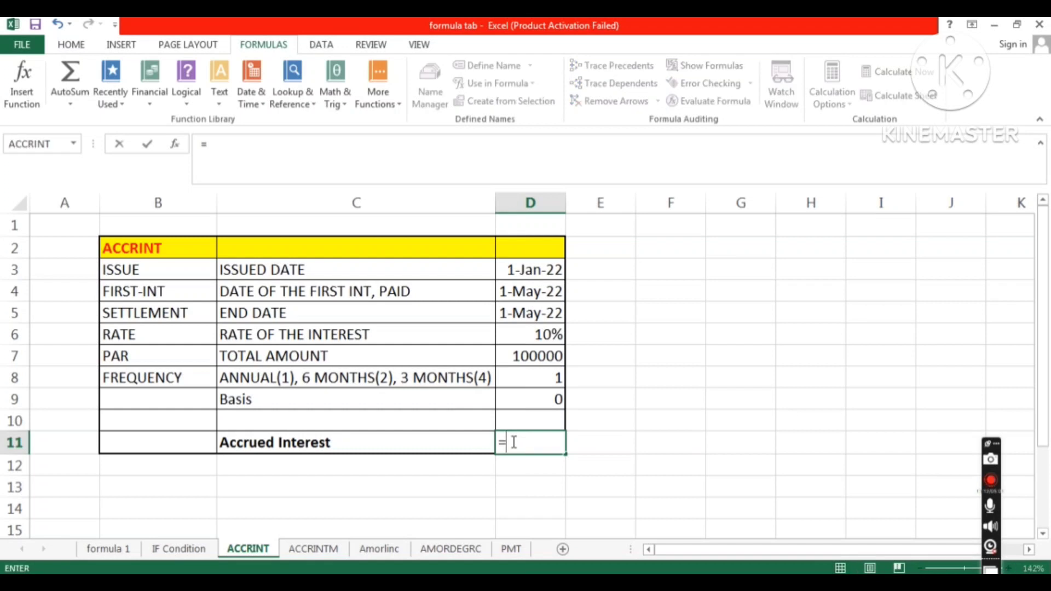
{"action": "left_click", "coordinate": [148, 101]}
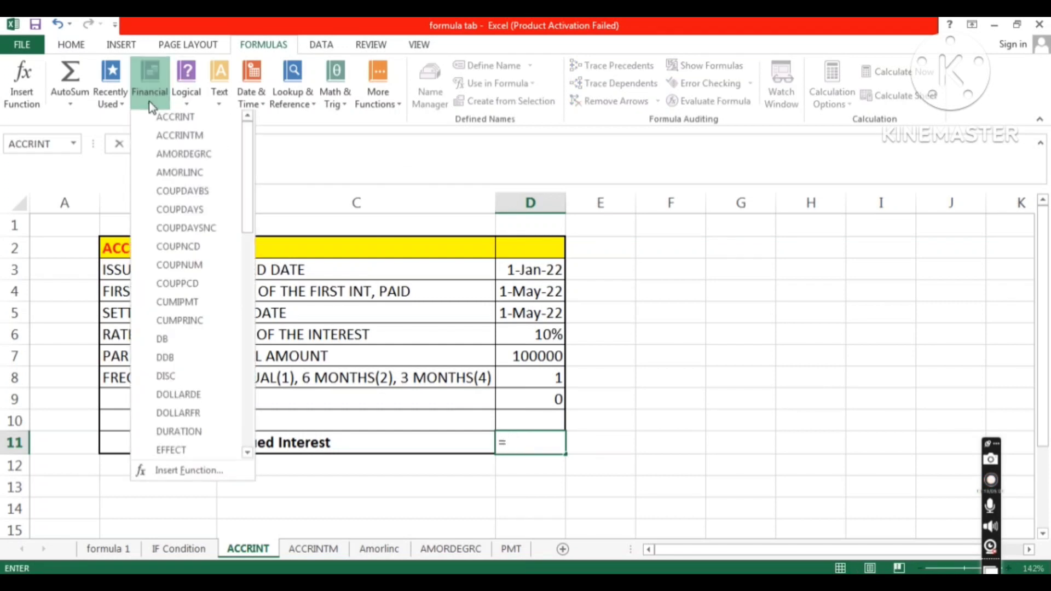
{"action": "left_click", "coordinate": [174, 121]}
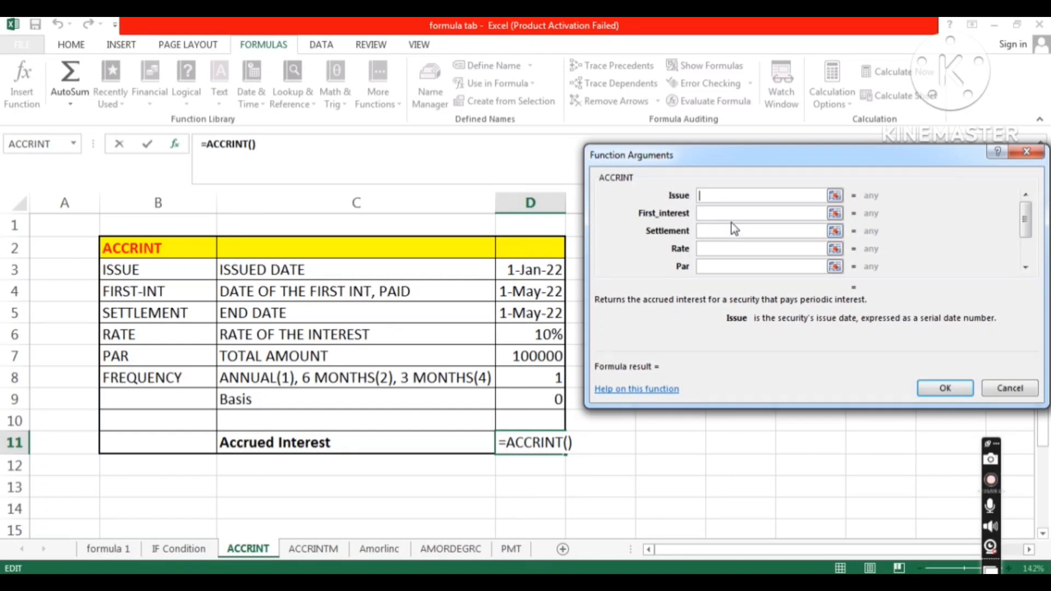
Set the ACCRINT date arguments: Issue to D3, First_interest to D4 and Settlement to D5
{"action": "left_click", "coordinate": [536, 274]}
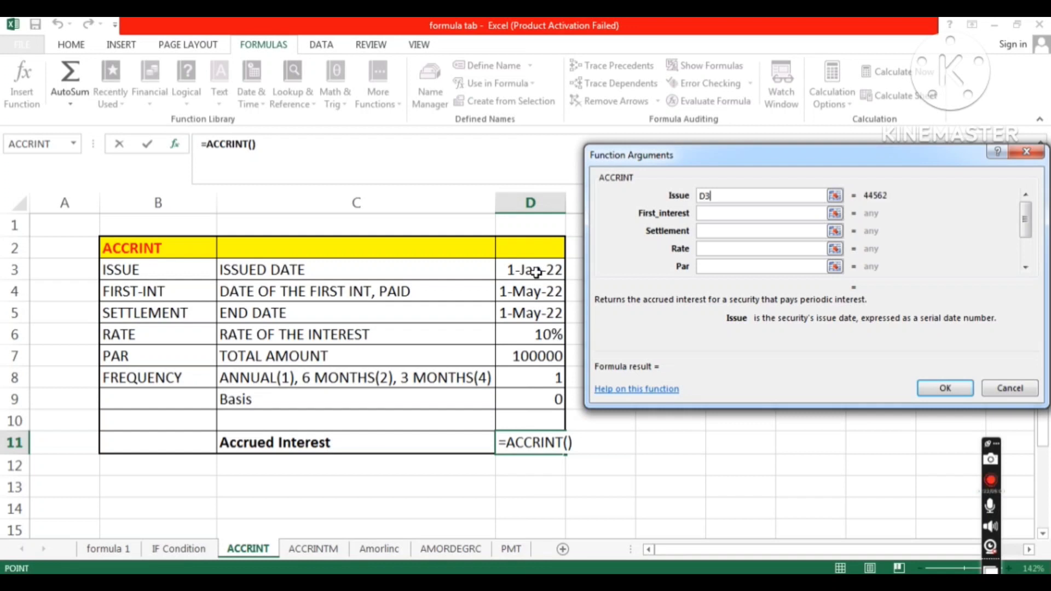
{"action": "left_click", "coordinate": [712, 217]}
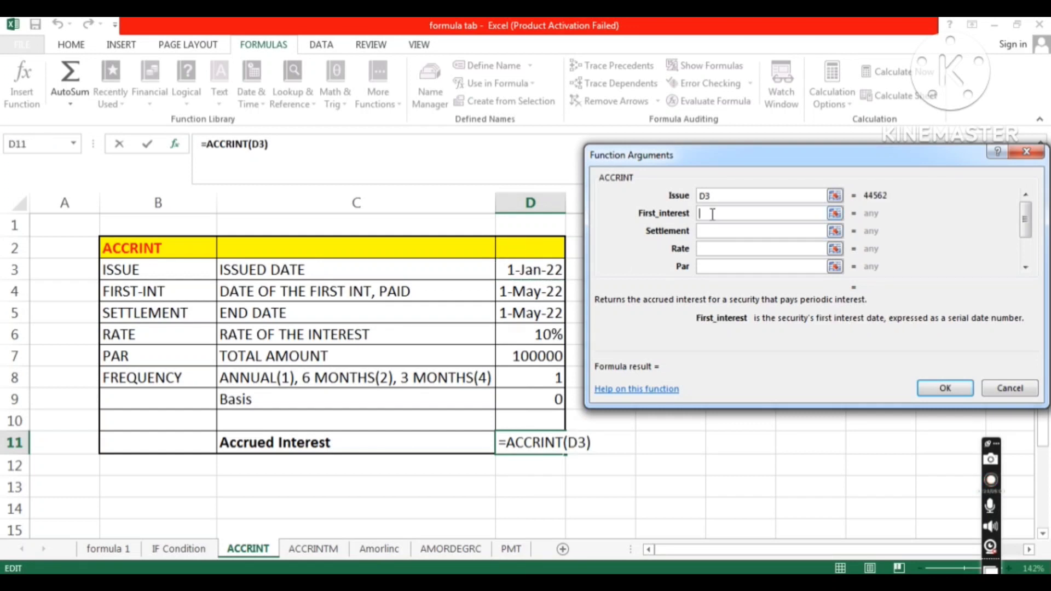
{"action": "left_click", "coordinate": [533, 294]}
{"action": "left_click", "coordinate": [748, 232]}
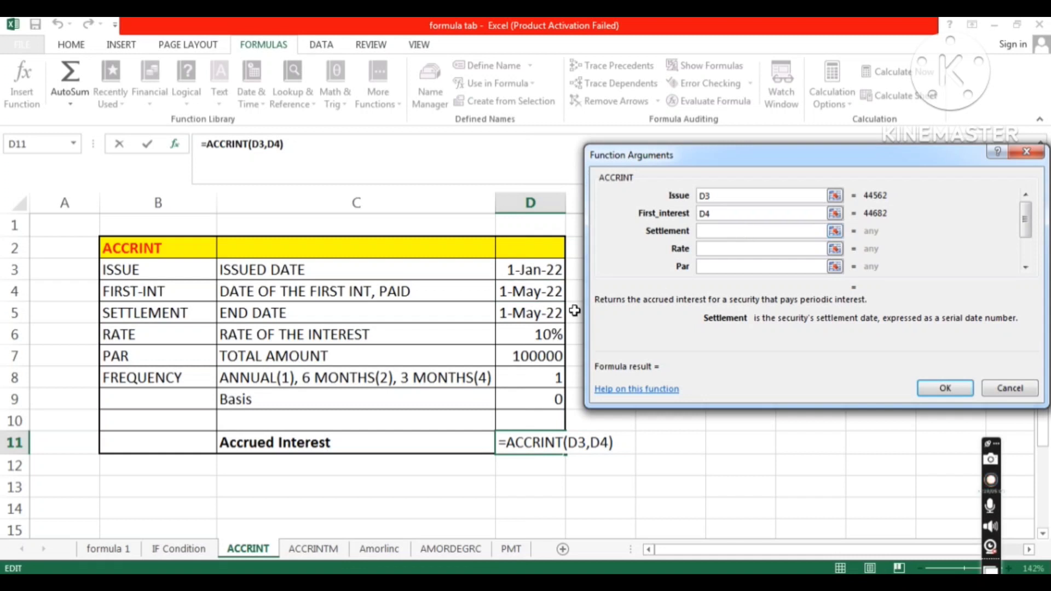
{"action": "left_click", "coordinate": [542, 314]}
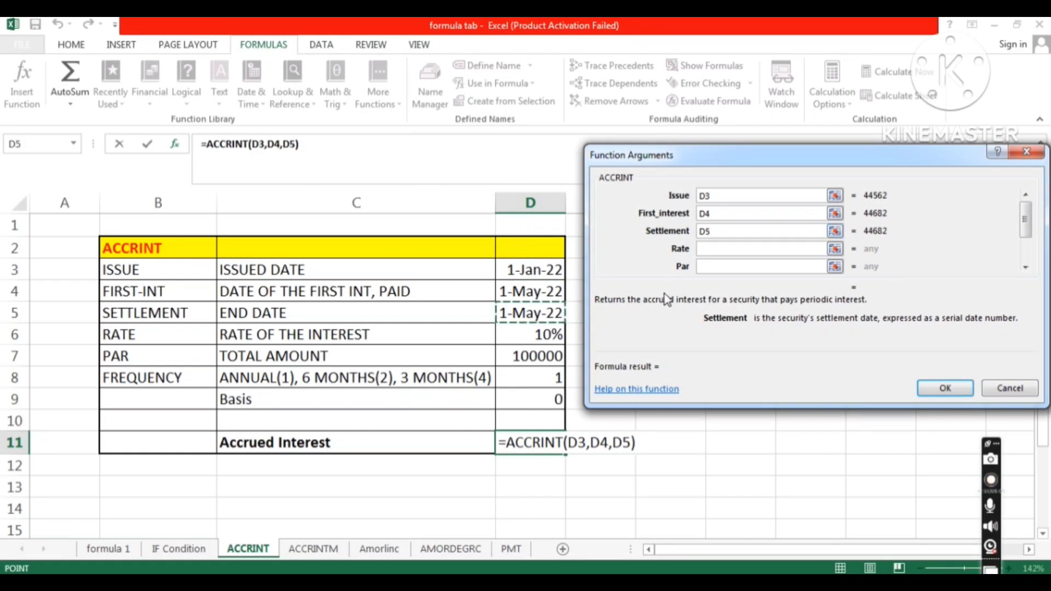
Set the ACCRINT arguments Rate to D6 and Par to D7
{"action": "left_click", "coordinate": [706, 250]}
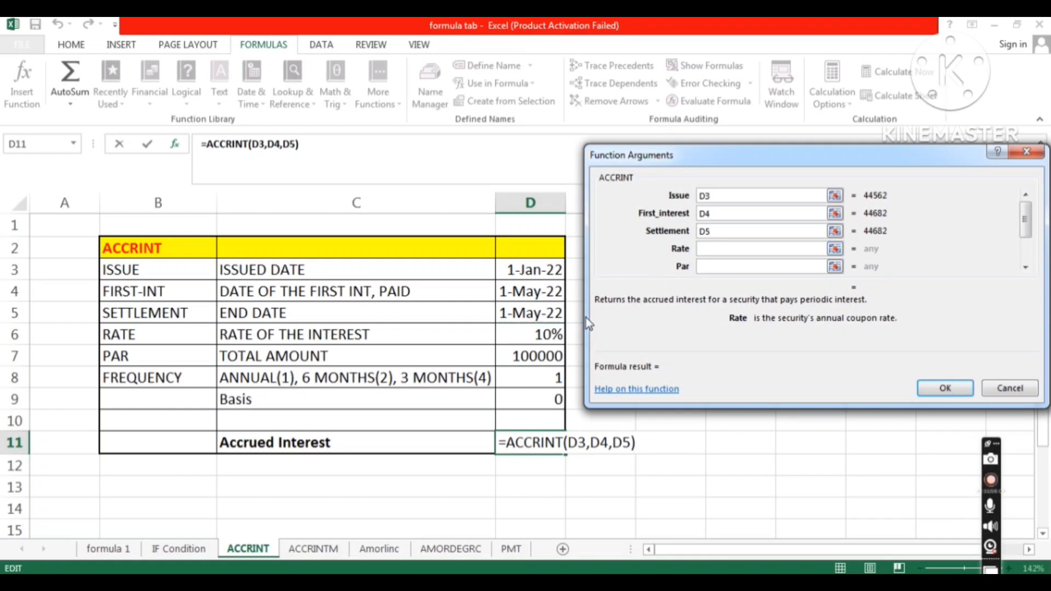
{"action": "left_click", "coordinate": [549, 334]}
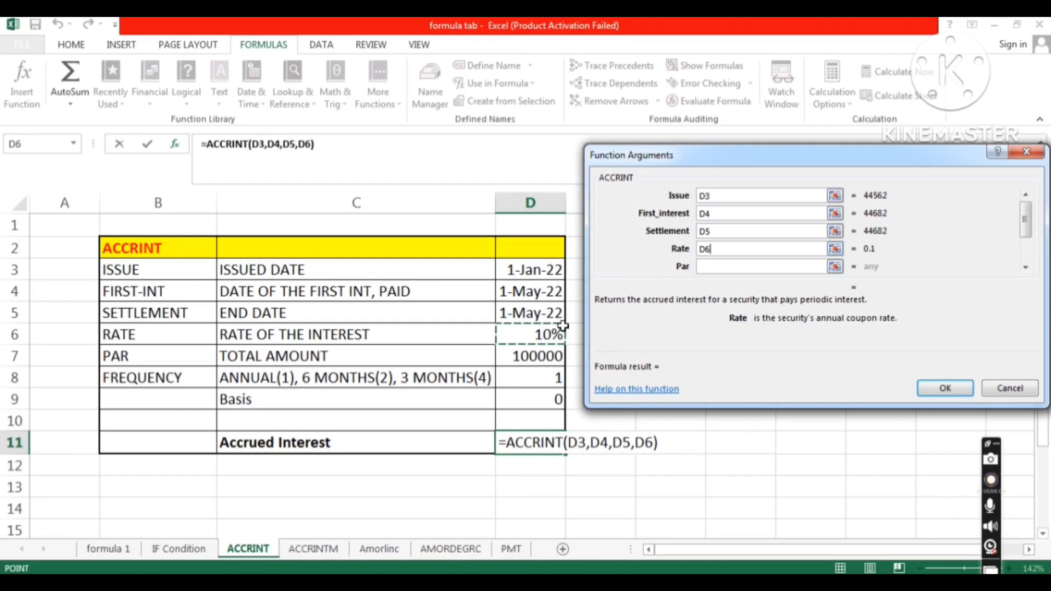
{"action": "left_click", "coordinate": [721, 268]}
{"action": "left_click", "coordinate": [549, 356]}
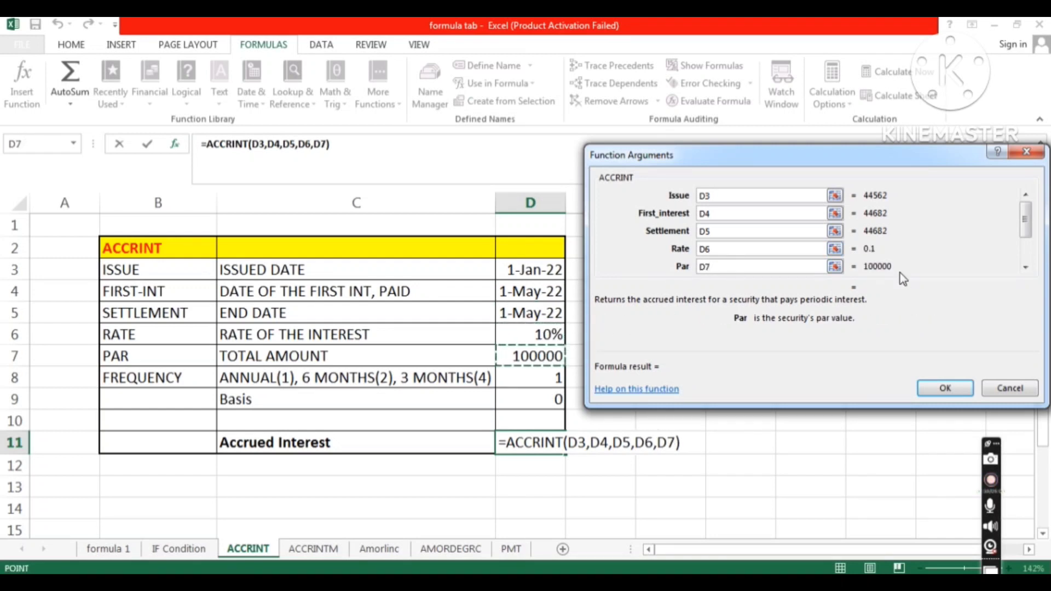
Set the ACCRINT argument Frequency to D8, leave Basis and Calc_method empty, and complete the formula in D11
{"action": "left_click_drag", "start_coordinate": [1024, 221], "coordinate": [1024, 231]}
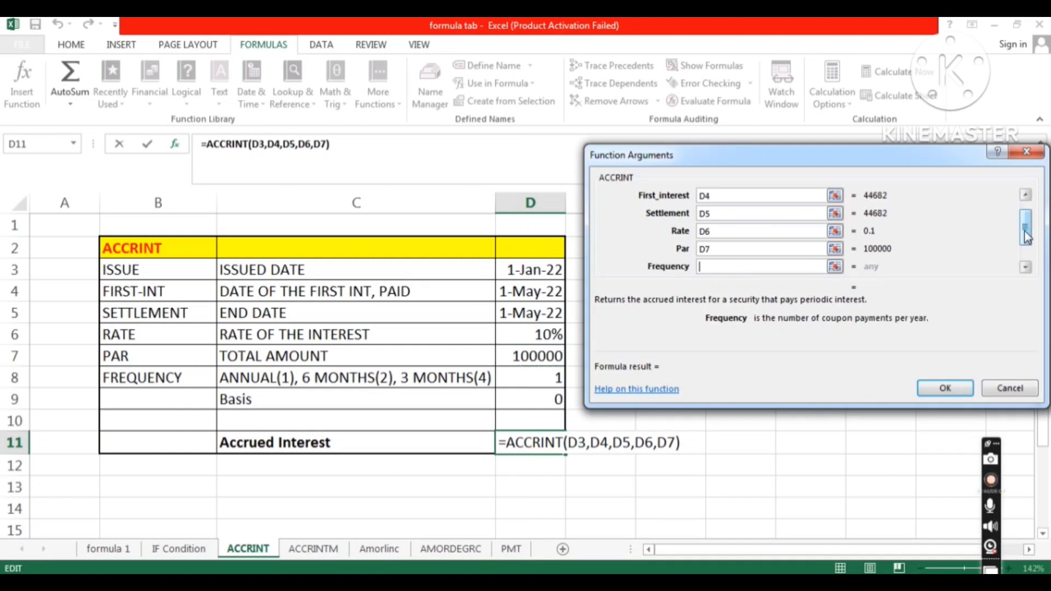
{"action": "left_click", "coordinate": [539, 373]}
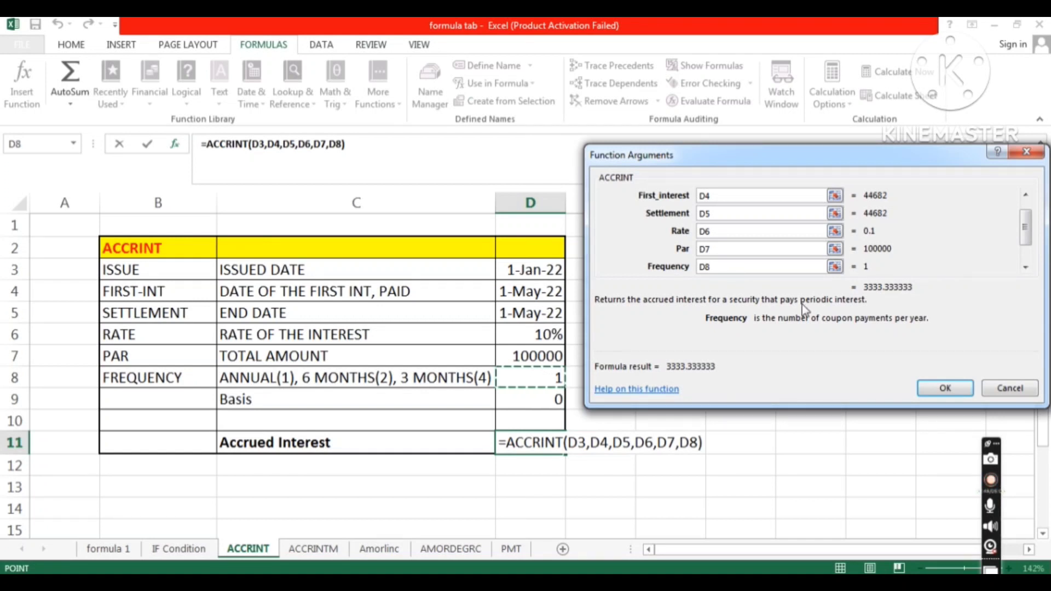
{"action": "left_click_drag", "start_coordinate": [1026, 230], "coordinate": [1030, 251]}
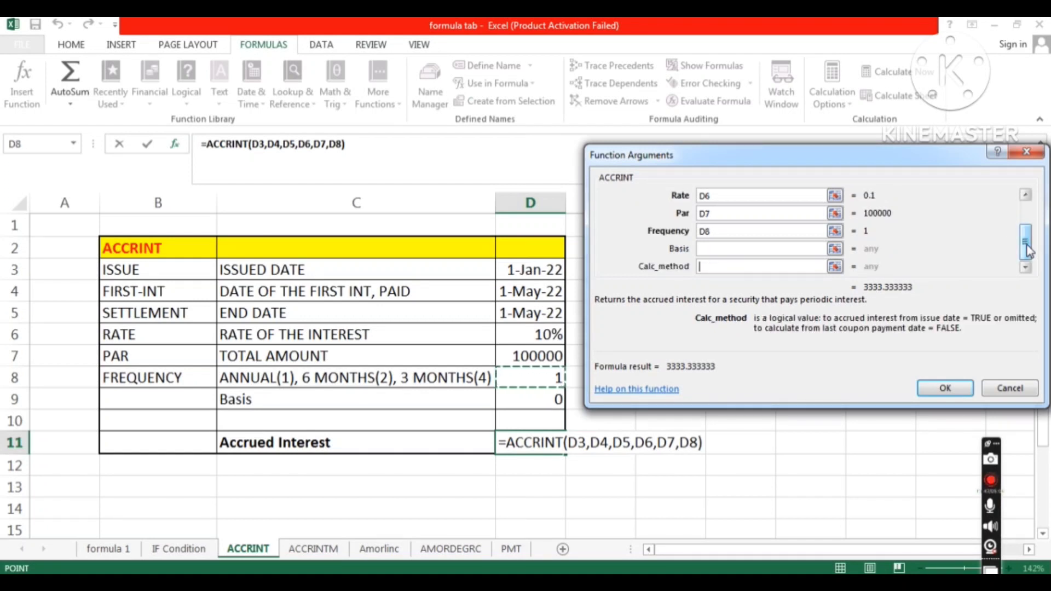
{"action": "left_click", "coordinate": [773, 251]}
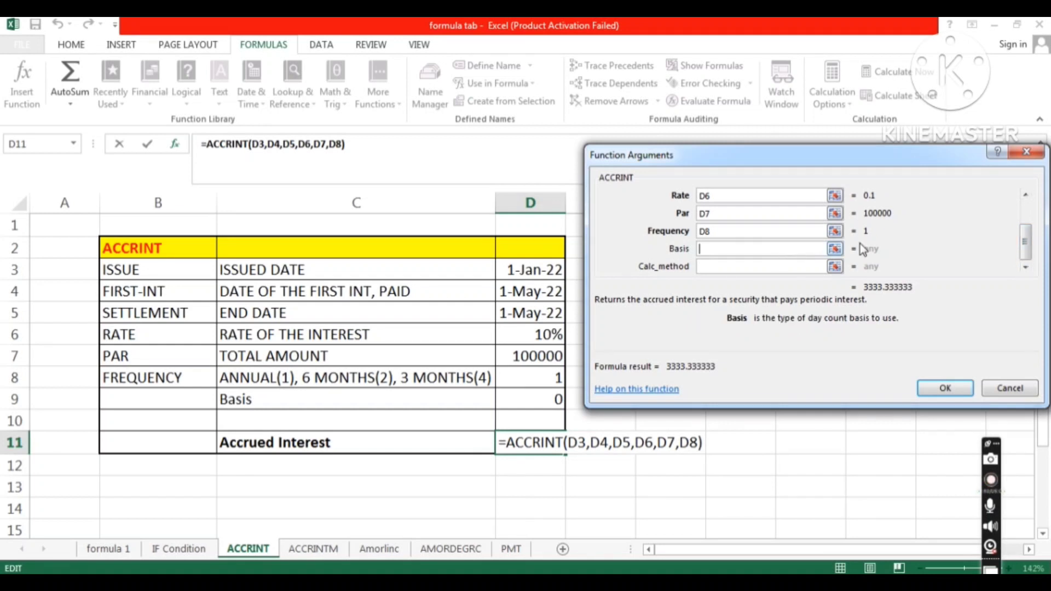
{"action": "left_click", "coordinate": [940, 386]}
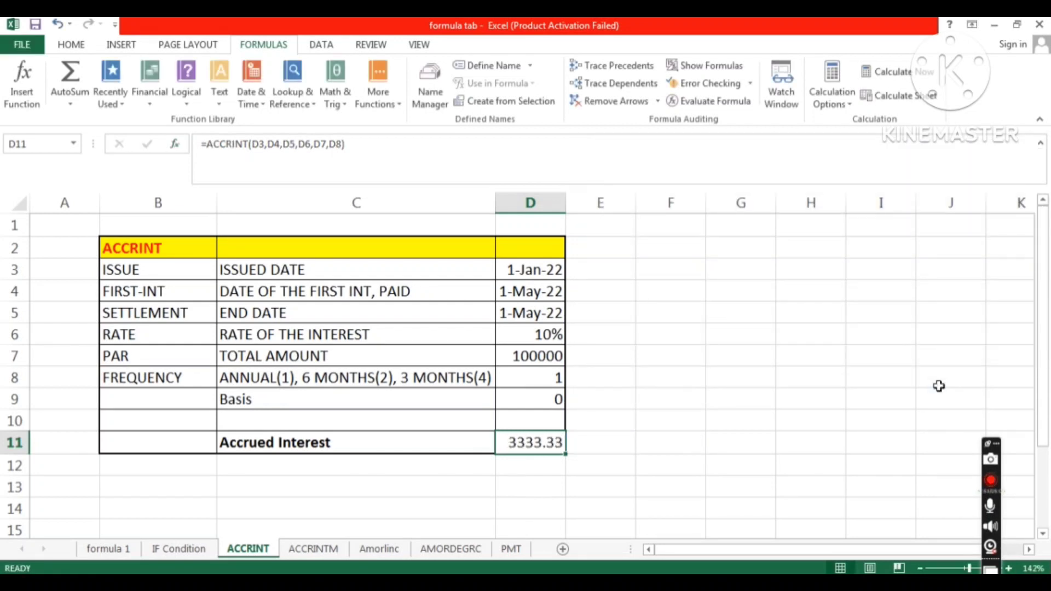
Fill the Accrued Interest row, B11:D11, with yellow
{"action": "left_click_drag", "start_coordinate": [202, 441], "coordinate": [529, 442]}
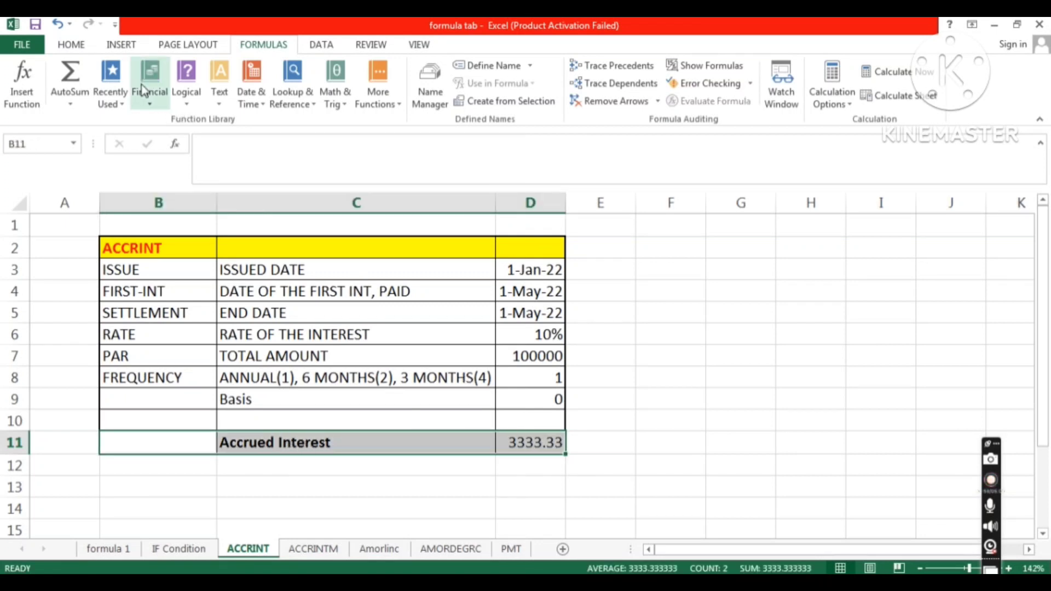
{"action": "left_click", "coordinate": [78, 49]}
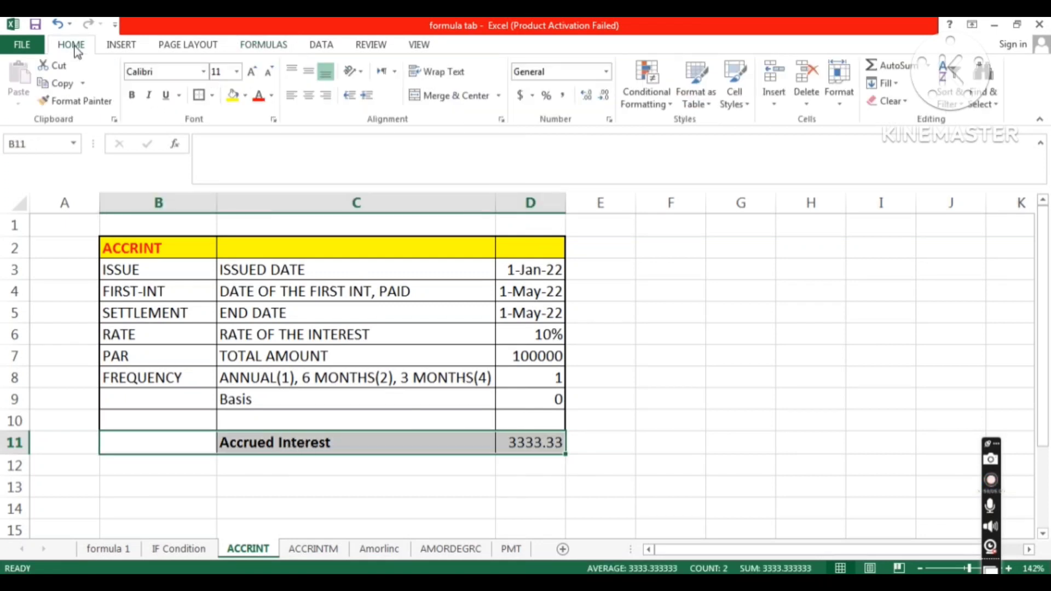
{"action": "left_click", "coordinate": [234, 97]}
{"action": "left_click", "coordinate": [700, 320]}
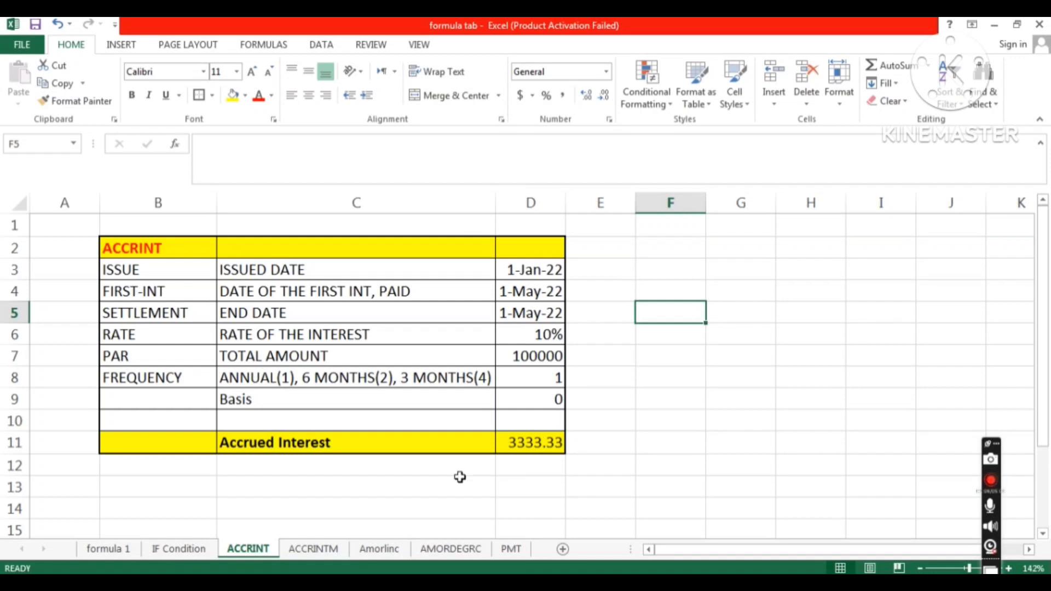
On the ACCRINTM sheet, start a formula in D8 with the financial function ACCRINTM
{"action": "left_click", "coordinate": [313, 549]}
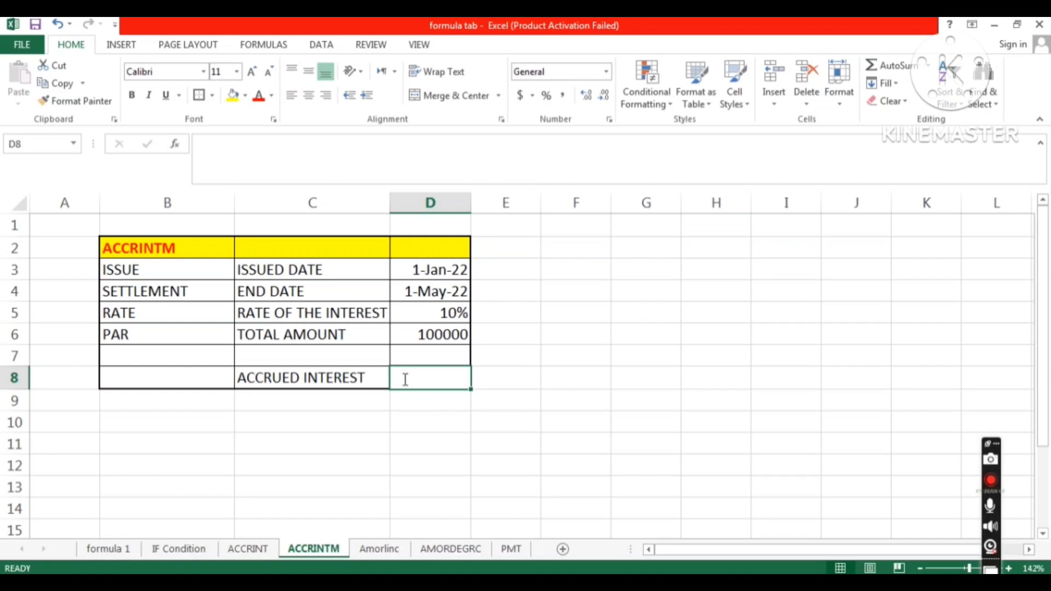
{"action": "type", "text": "="}
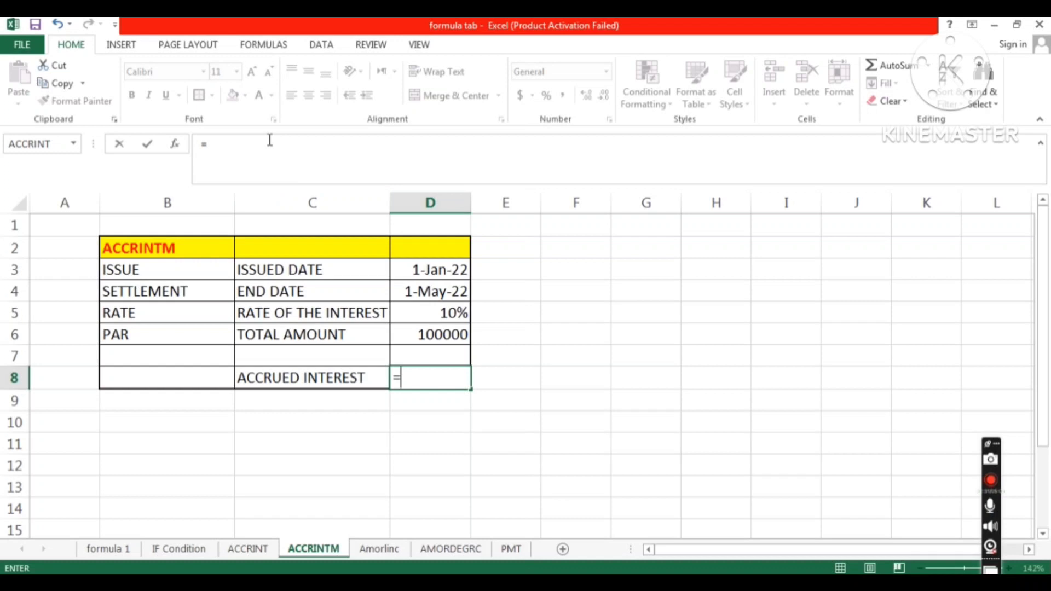
{"action": "left_click", "coordinate": [269, 46]}
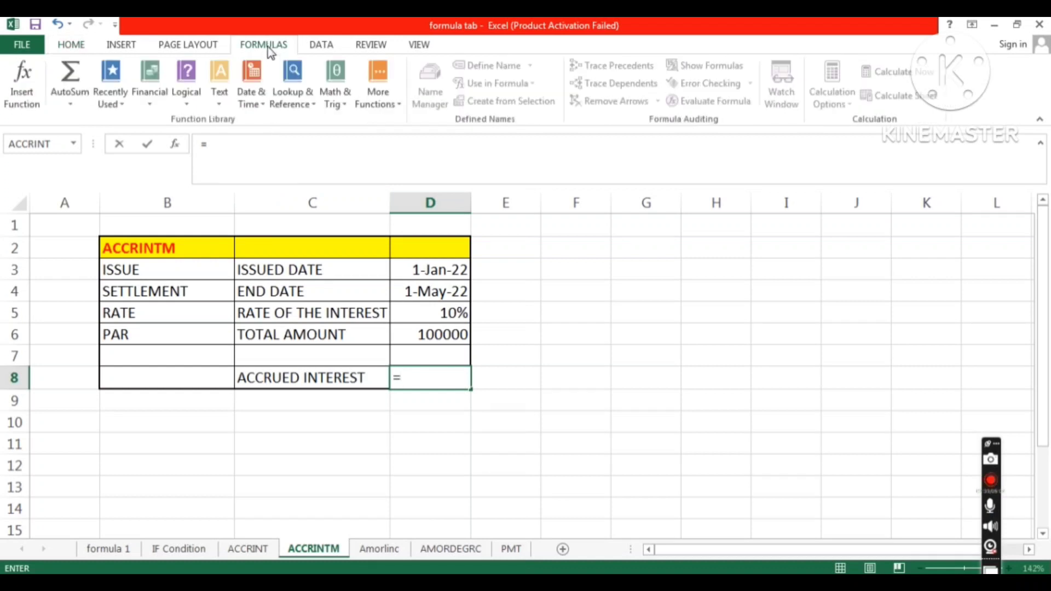
{"action": "left_click", "coordinate": [149, 88]}
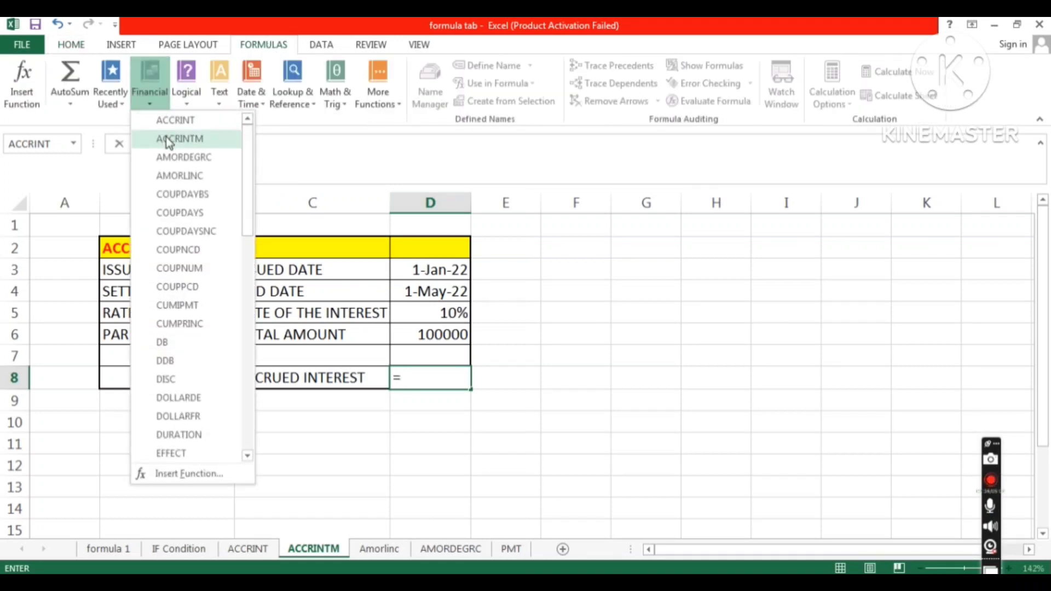
{"action": "left_click", "coordinate": [168, 139]}
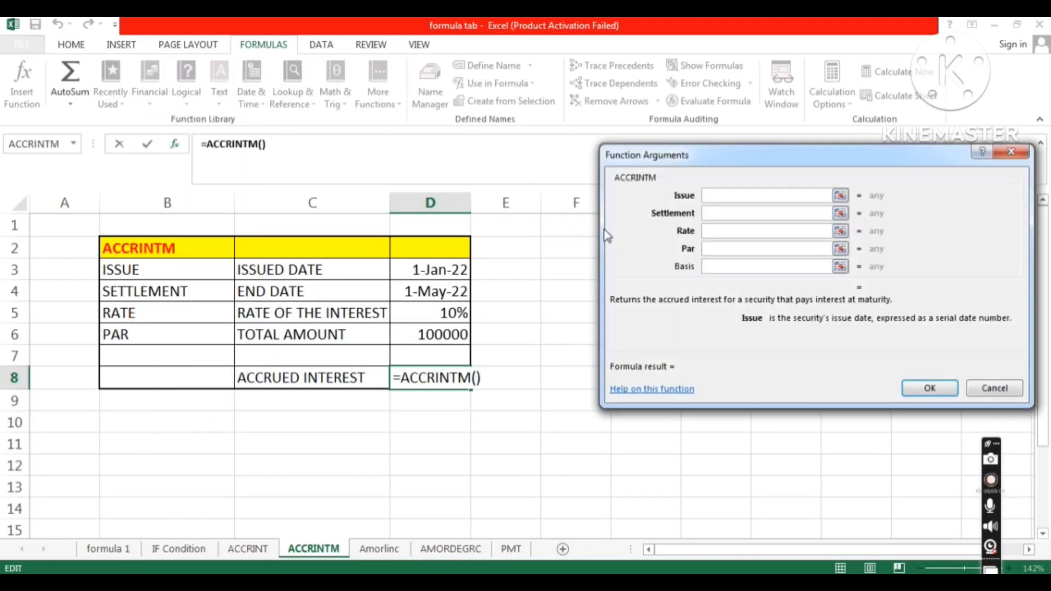
Set the ACCRINTM arguments Issue to D3, Settlement to D4, Rate to D5 and Par to D6, leave Basis empty, and complete the formula
{"action": "left_click", "coordinate": [449, 269]}
{"action": "left_click", "coordinate": [712, 216]}
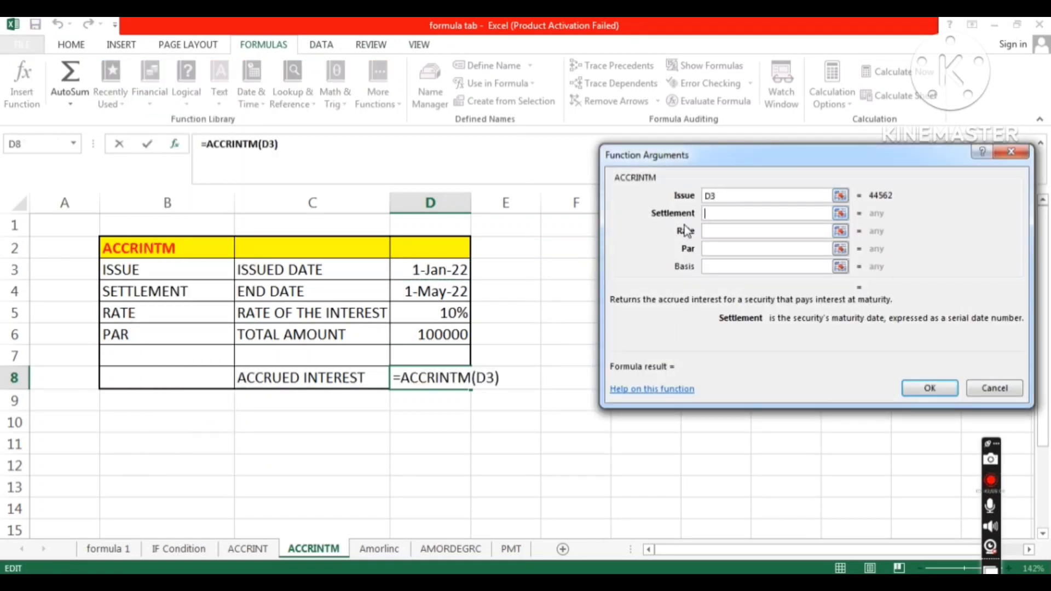
{"action": "left_click", "coordinate": [439, 289]}
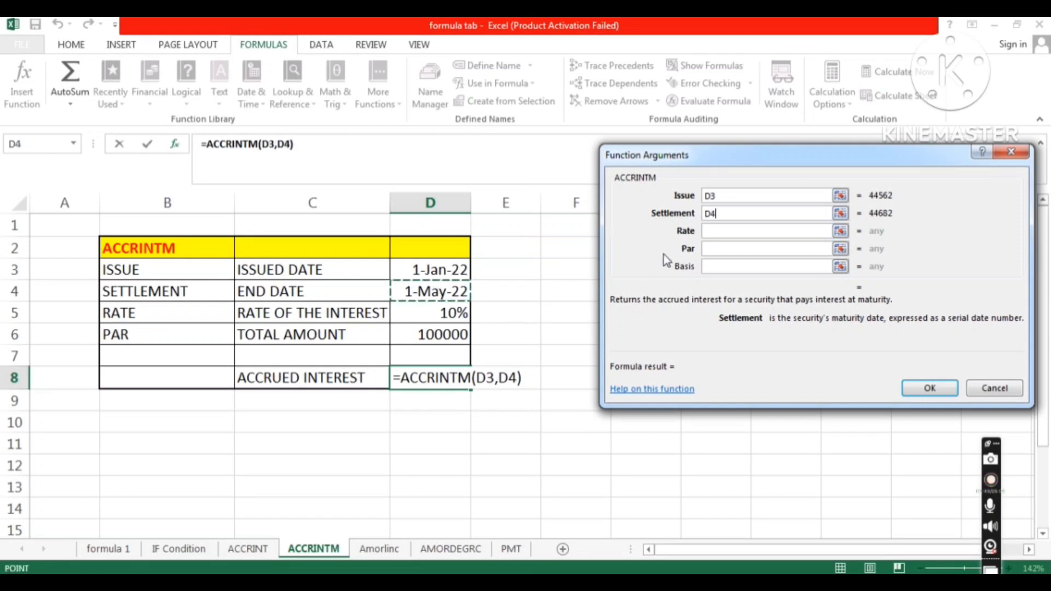
{"action": "left_click", "coordinate": [721, 231]}
{"action": "left_click", "coordinate": [450, 311]}
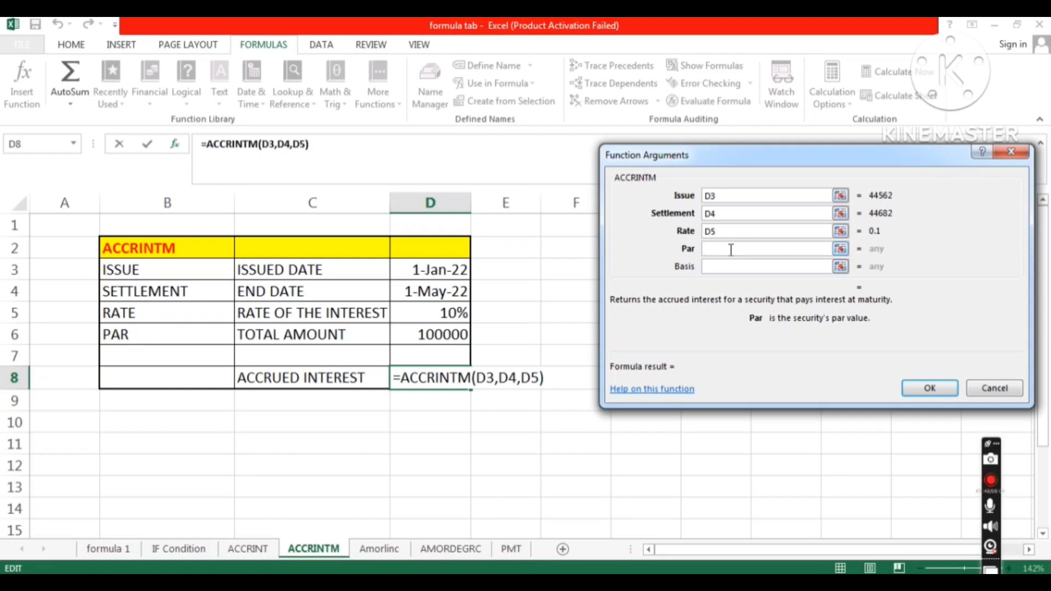
{"action": "left_click", "coordinate": [456, 335]}
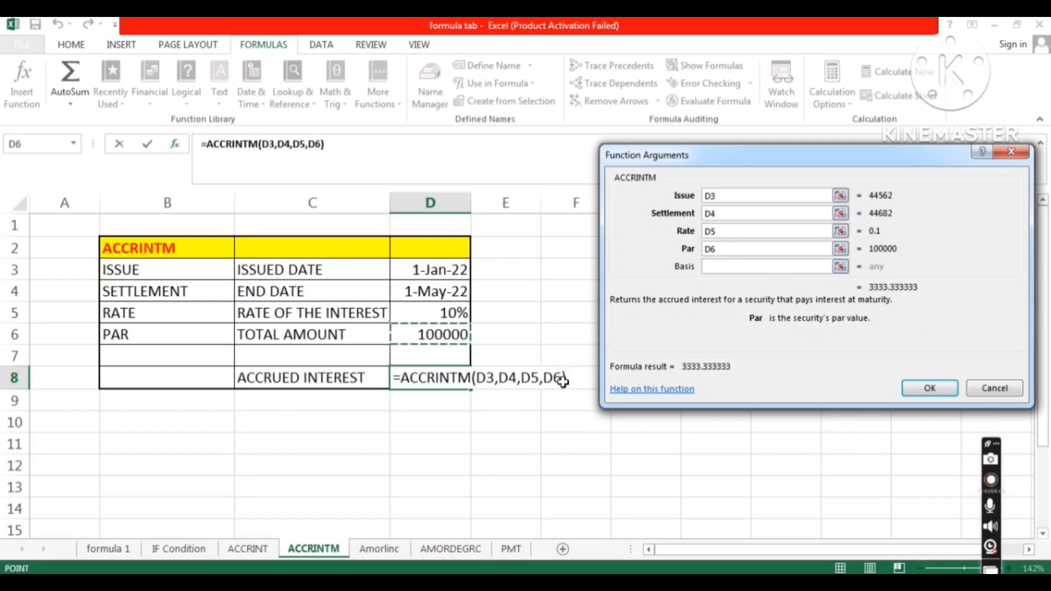
{"action": "left_click", "coordinate": [919, 386]}
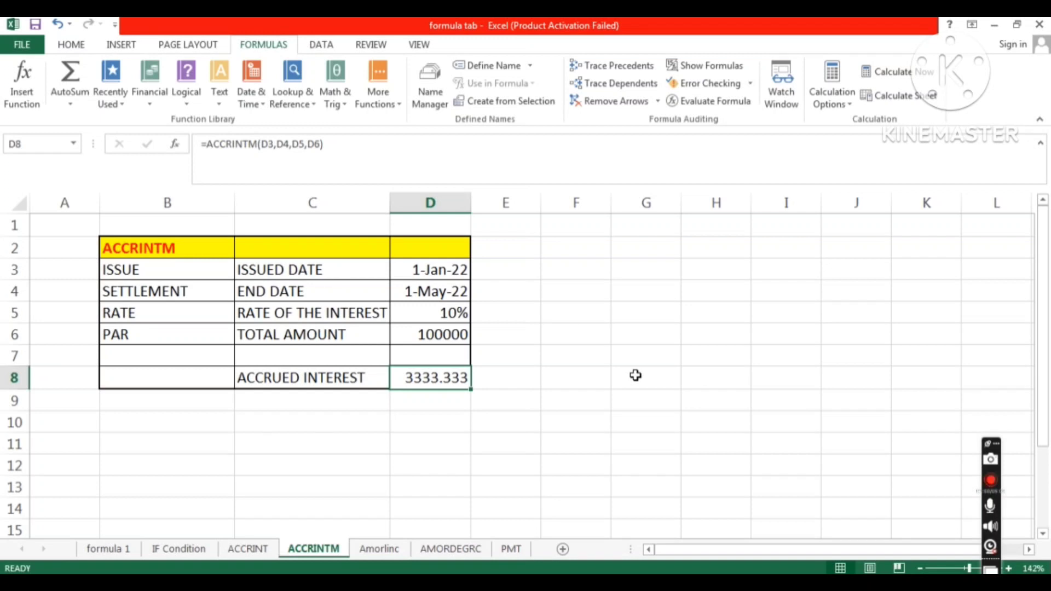
On the Amorlinc sheet, clear the existing Income Tax formula from D10
{"action": "left_click", "coordinate": [392, 551]}
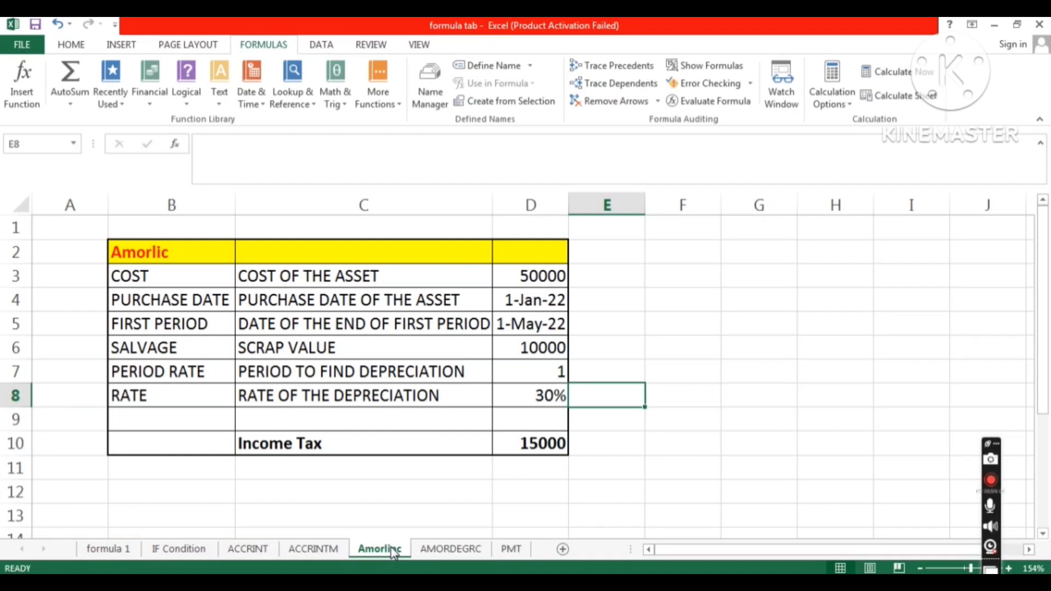
{"action": "left_click", "coordinate": [556, 447]}
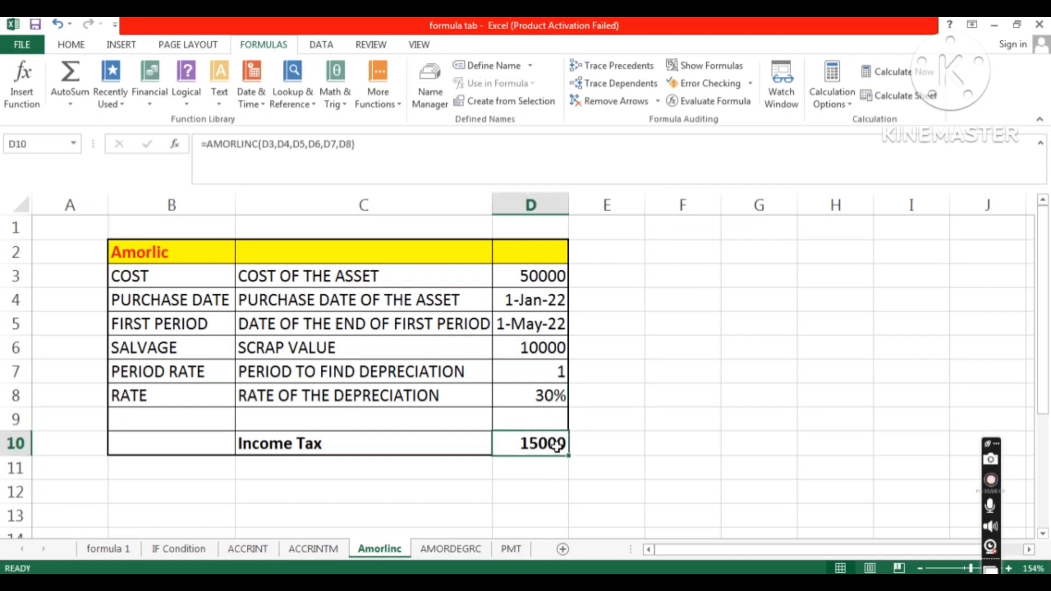
{"action": "key", "text": "Delete"}
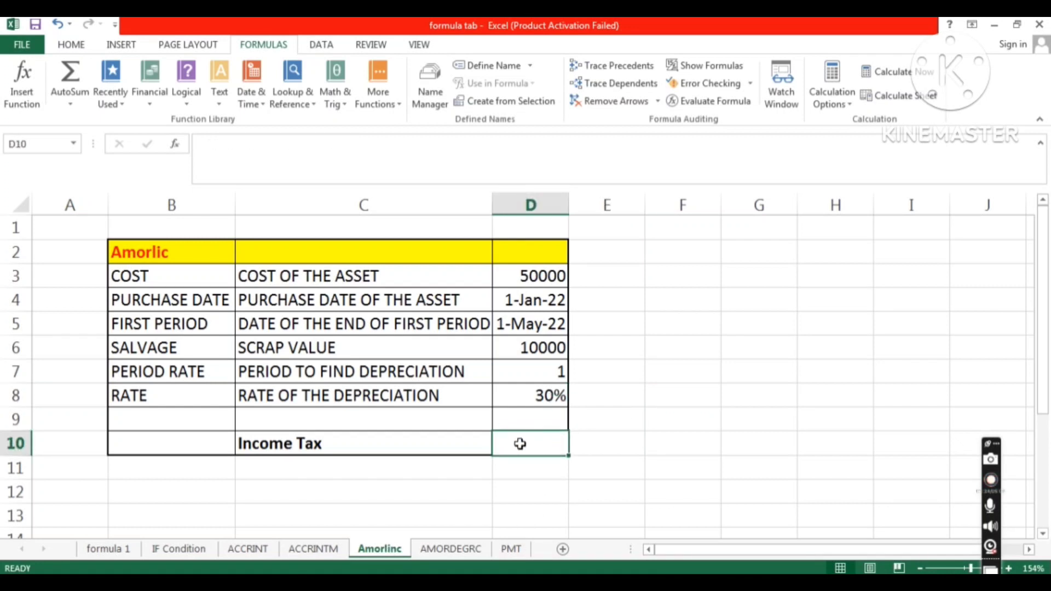
Start a new formula in the Income Tax cell D10 with the financial function AMORLINC
{"action": "type", "text": "="}
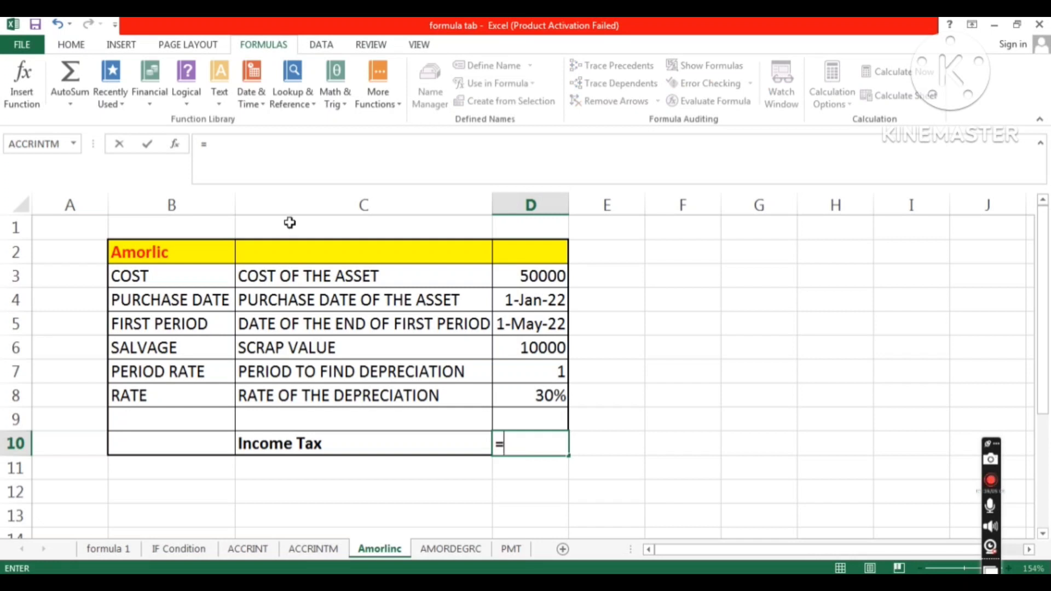
{"action": "left_click", "coordinate": [186, 99]}
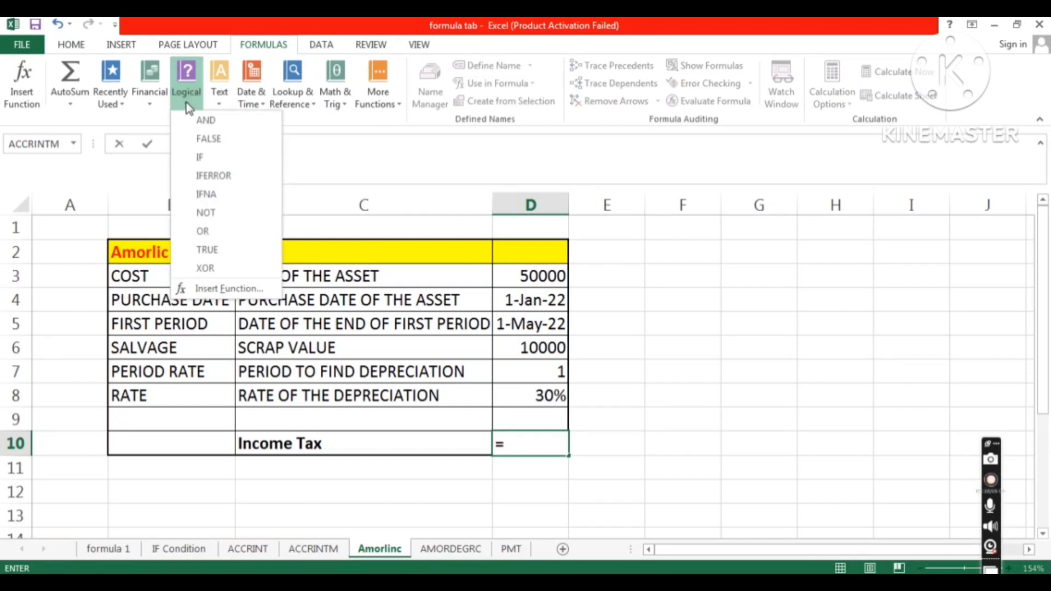
{"action": "left_click", "coordinate": [153, 101]}
{"action": "left_click", "coordinate": [152, 101]}
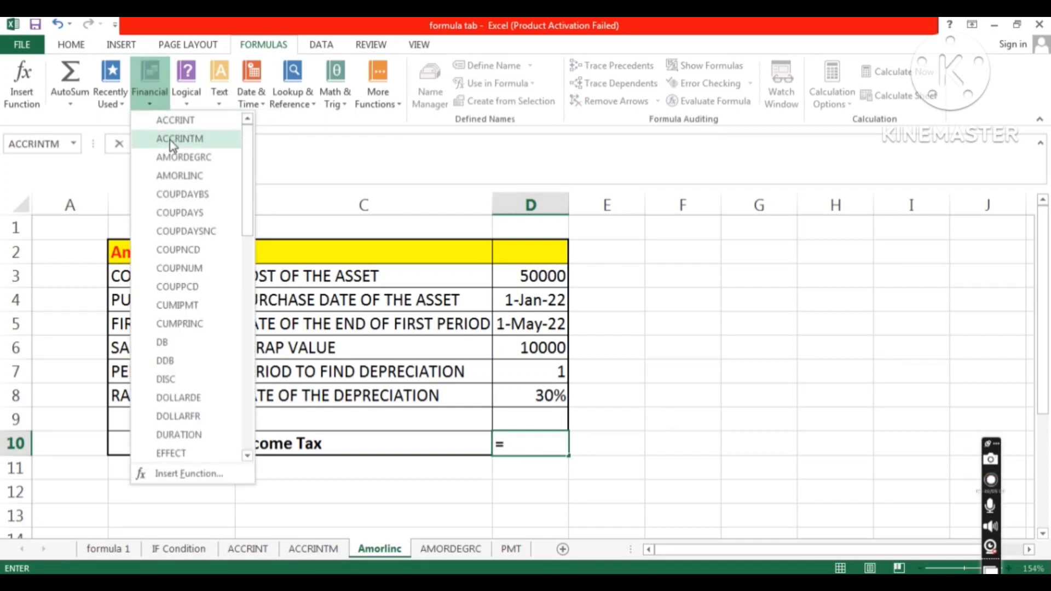
{"action": "left_click", "coordinate": [179, 176]}
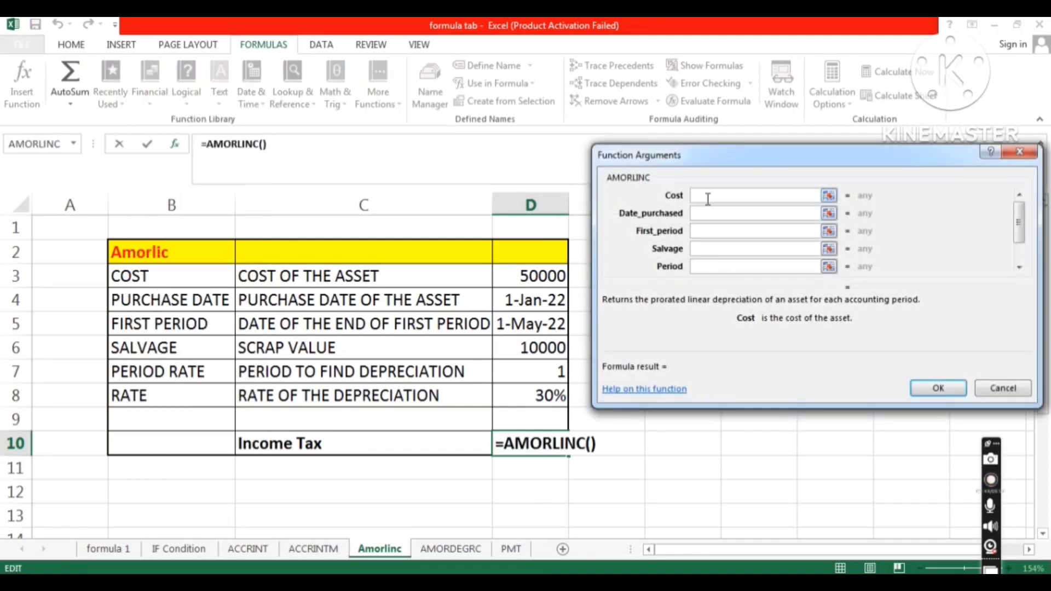
Set the AMORLINC arguments Cost to D3, Date_purchased to D4 and First_period to D5
{"action": "left_click", "coordinate": [537, 276]}
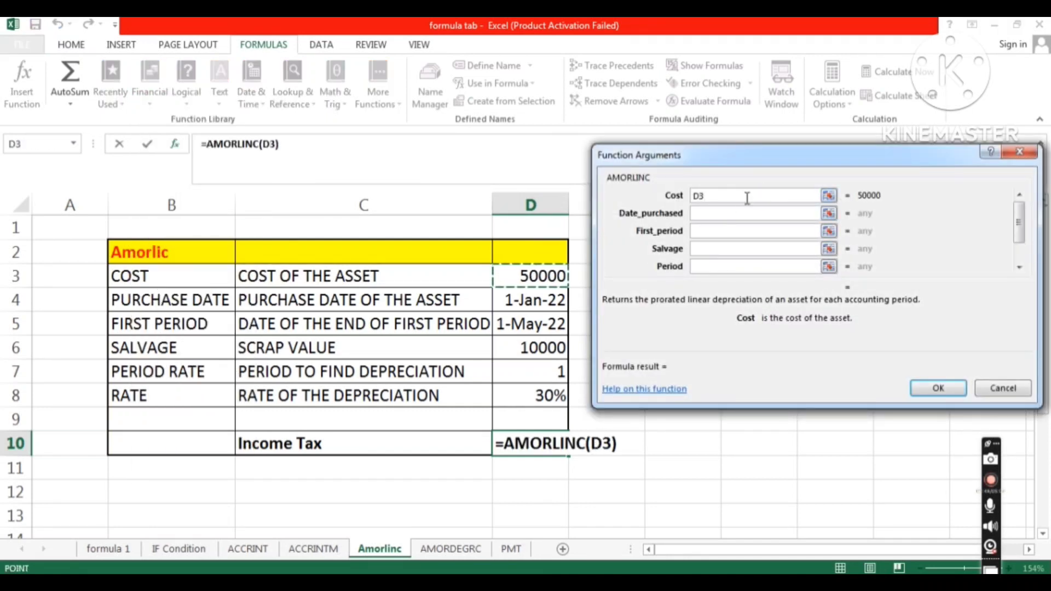
{"action": "left_click", "coordinate": [731, 213]}
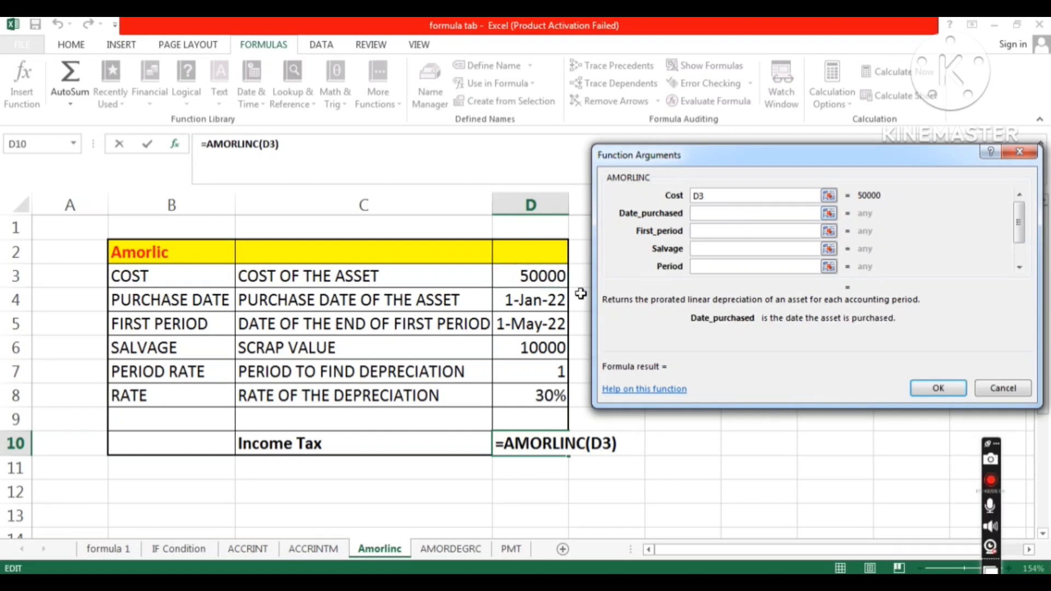
{"action": "left_click", "coordinate": [548, 300]}
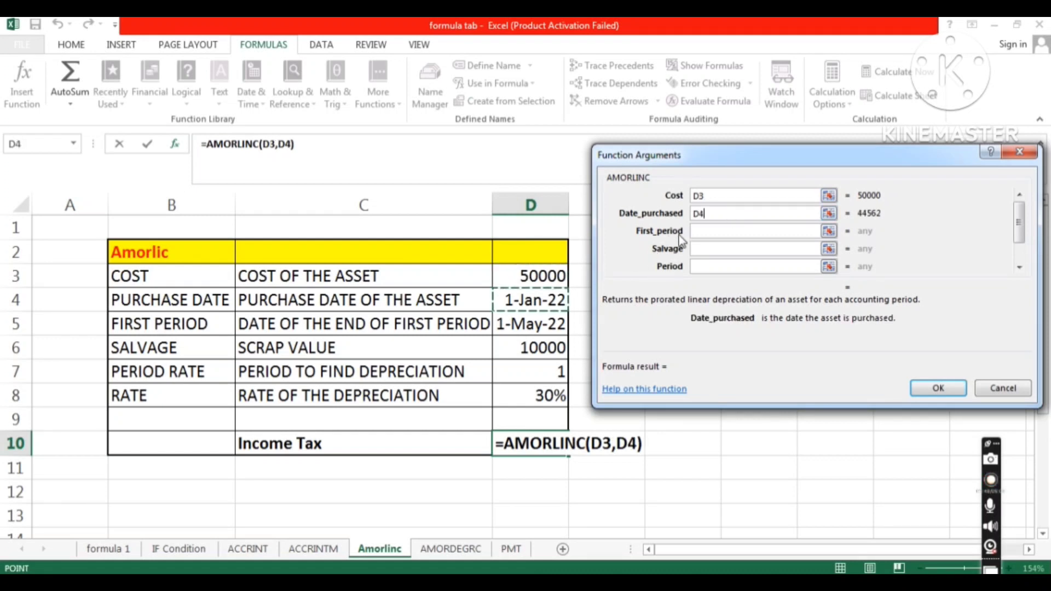
{"action": "left_click", "coordinate": [707, 232]}
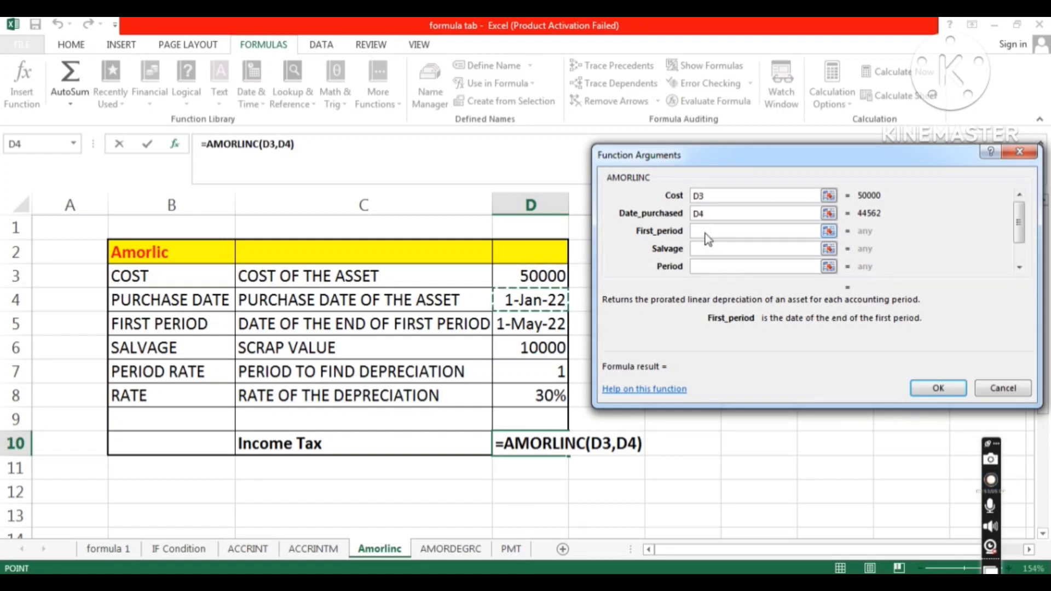
{"action": "left_click", "coordinate": [535, 320]}
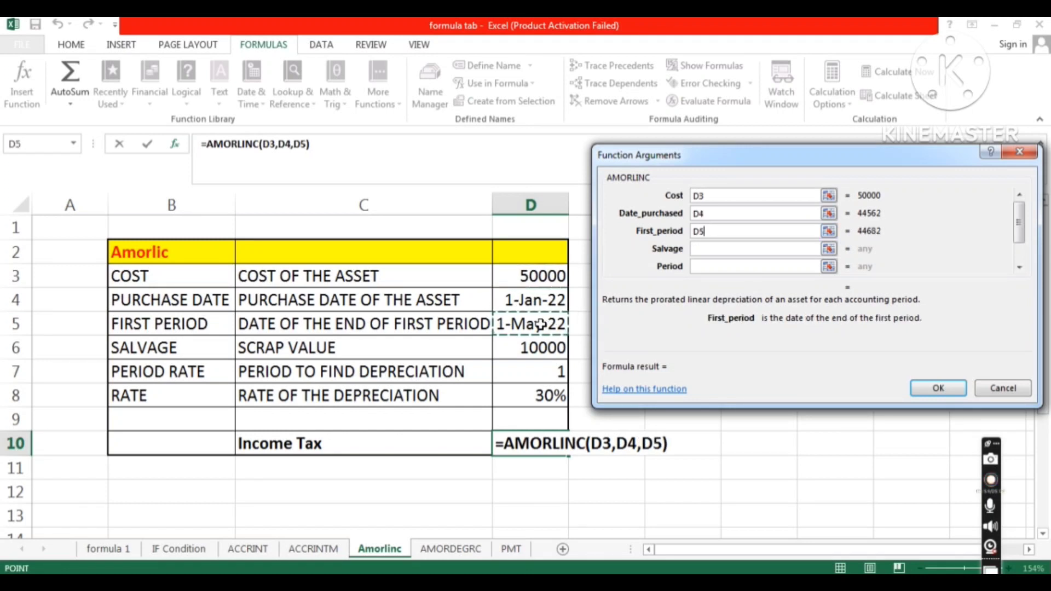
Set the AMORLINC arguments Salvage to D6 and Period to D7
{"action": "left_click", "coordinate": [708, 248]}
{"action": "left_click", "coordinate": [539, 349]}
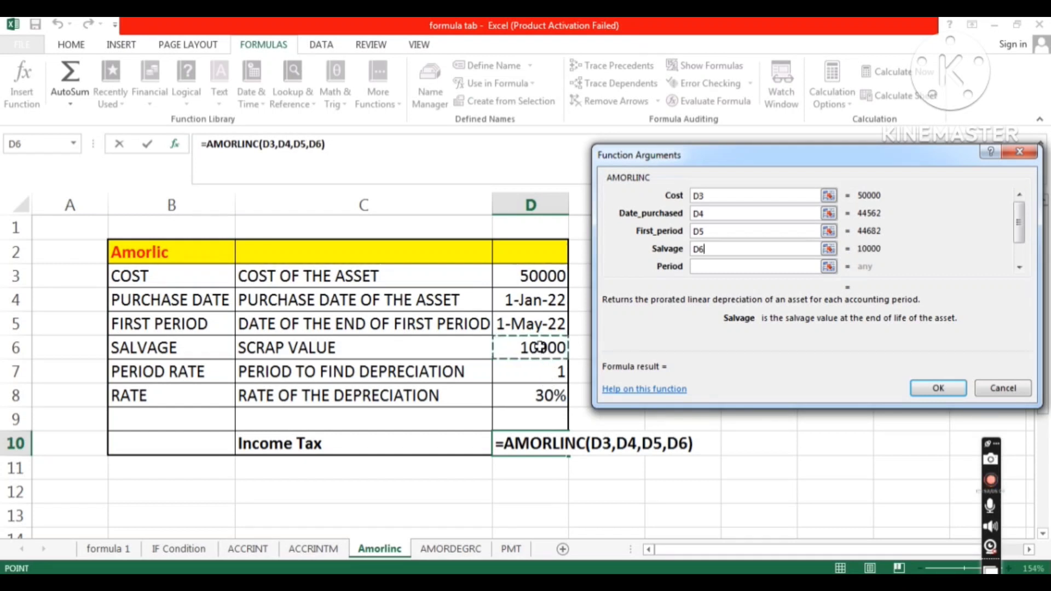
{"action": "left_click", "coordinate": [719, 268]}
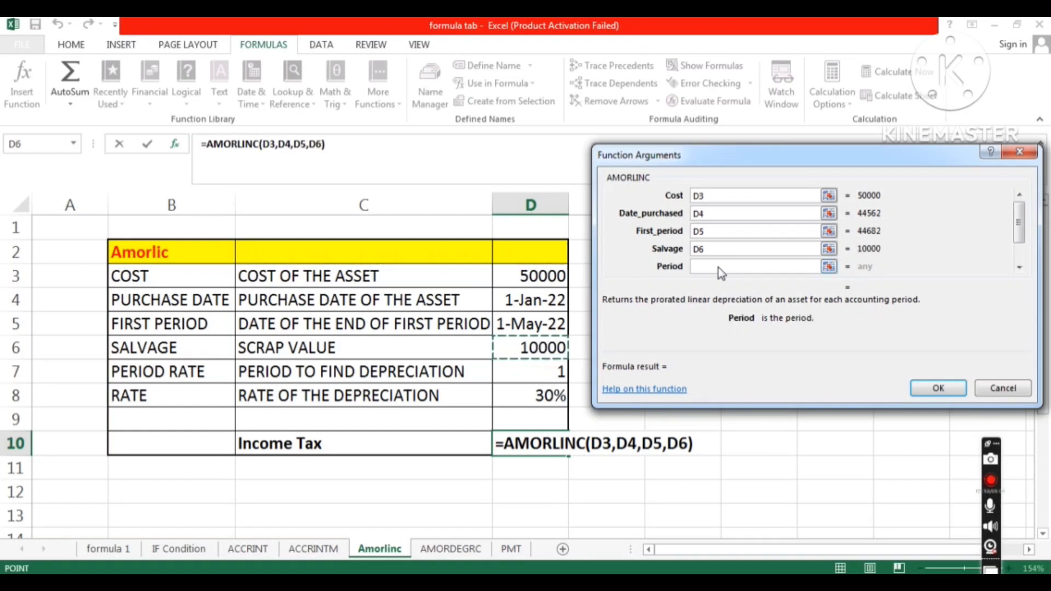
{"action": "left_click", "coordinate": [547, 373]}
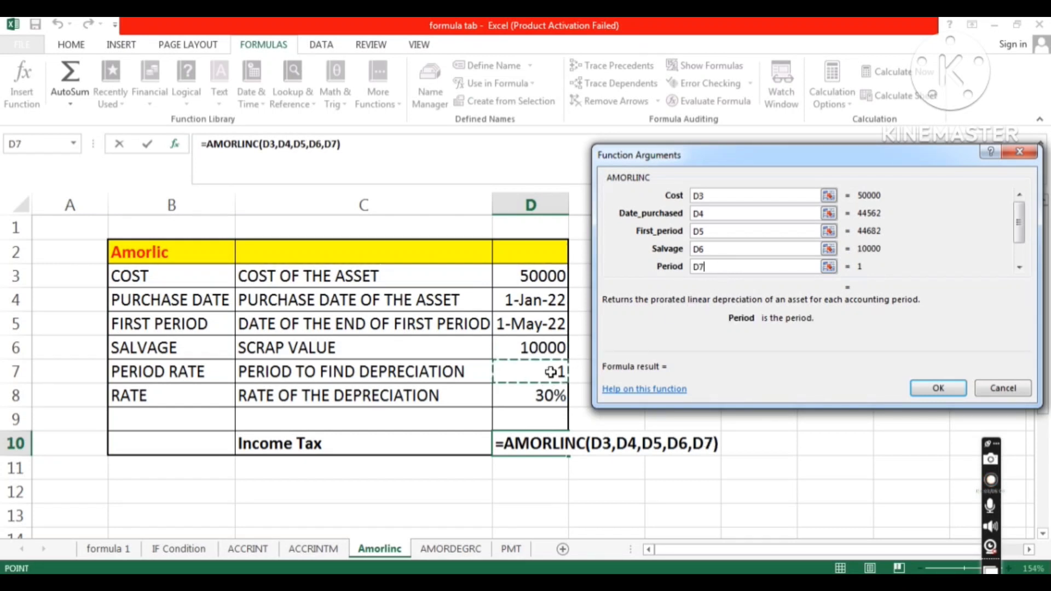
Set the AMORLINC argument Rate to D8, leave Basis empty, and complete the formula in D10
{"action": "left_click_drag", "start_coordinate": [1018, 245], "coordinate": [1018, 257]}
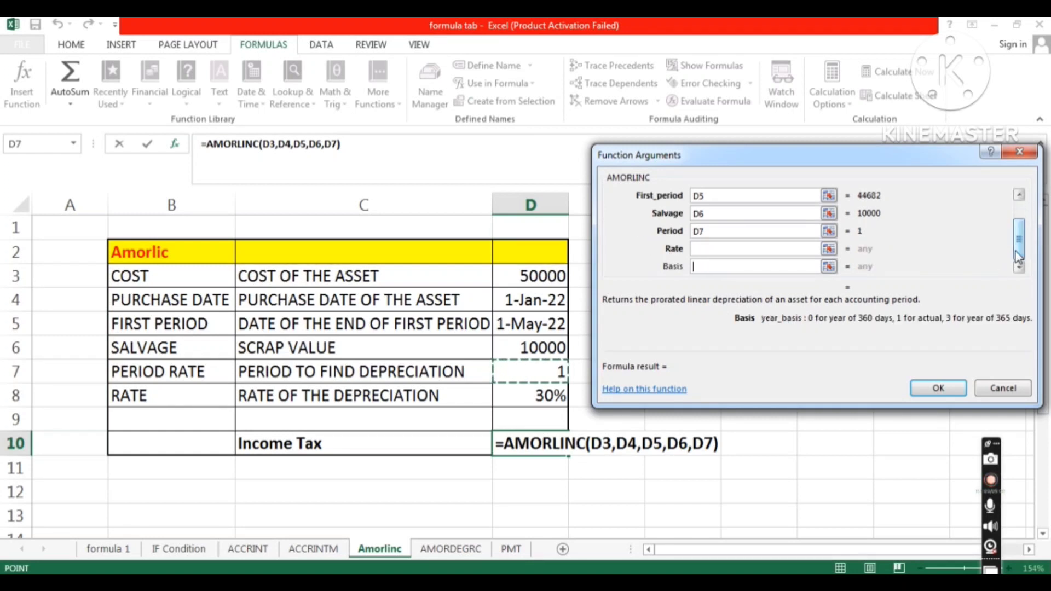
{"action": "left_click", "coordinate": [749, 249]}
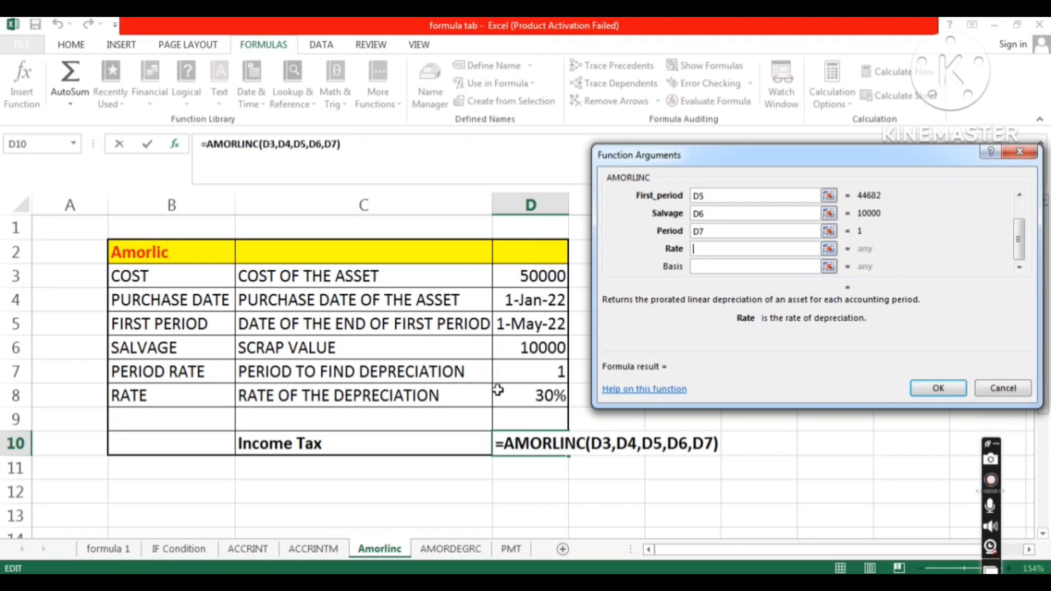
{"action": "left_click", "coordinate": [529, 396]}
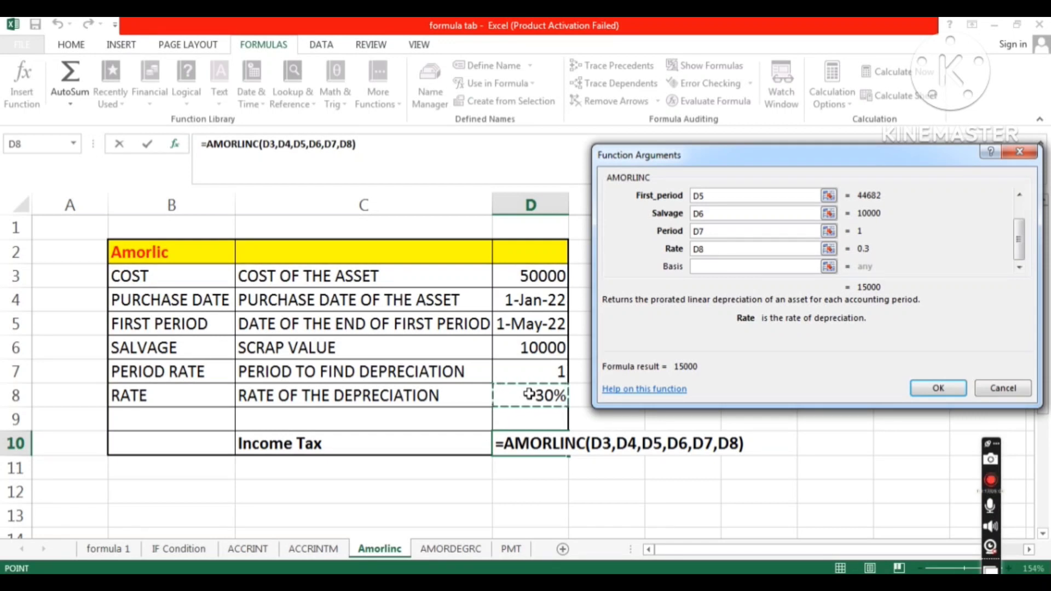
{"action": "left_click", "coordinate": [939, 390]}
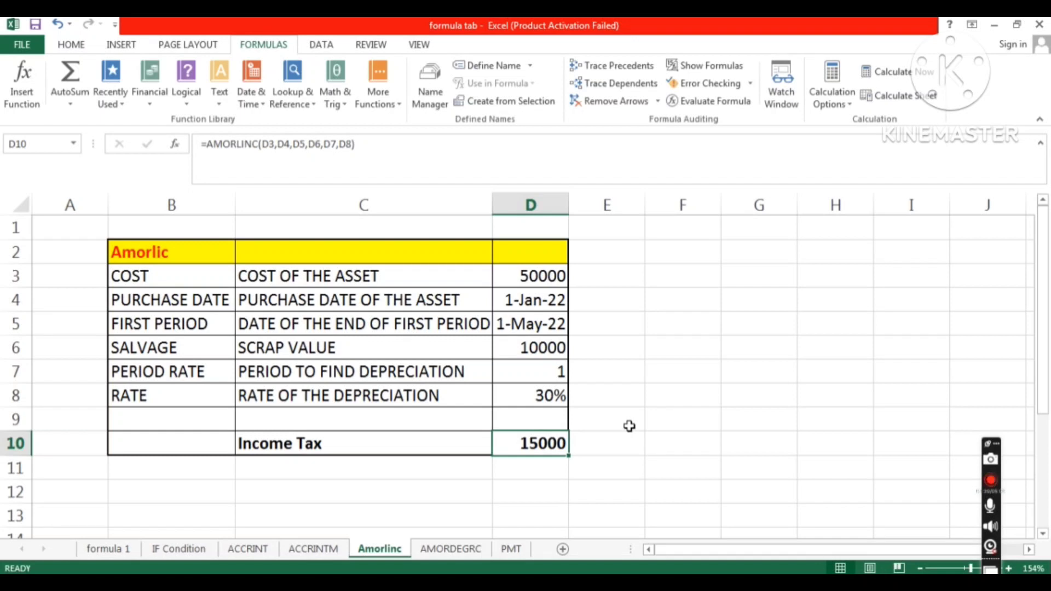
Start an AMORDEGRC formula in the According to company act cell D10 of the AMORDEGRC sheet
{"action": "left_click", "coordinate": [459, 549]}
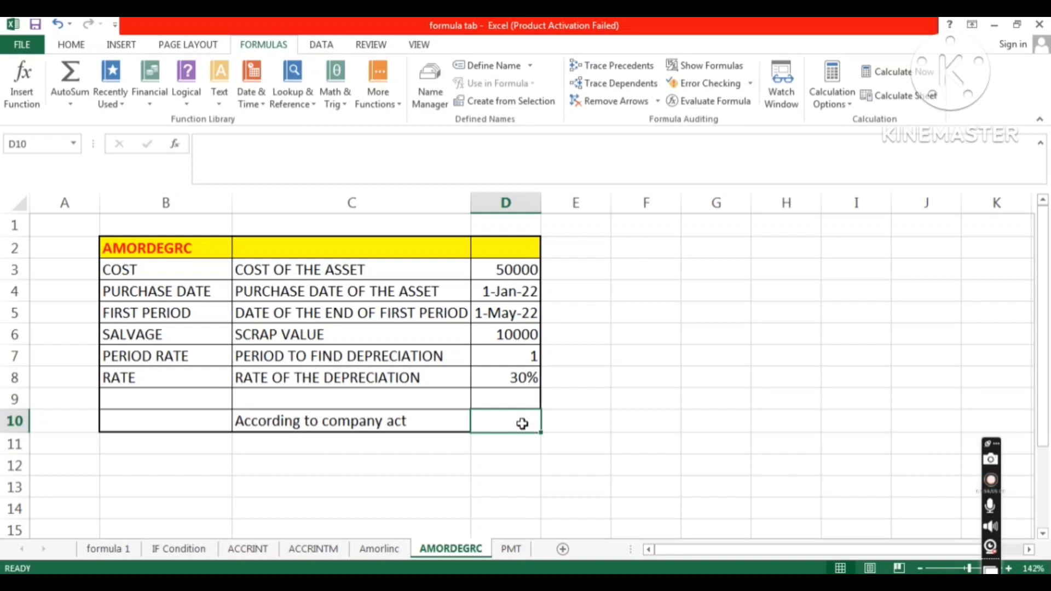
{"action": "type", "text": "="}
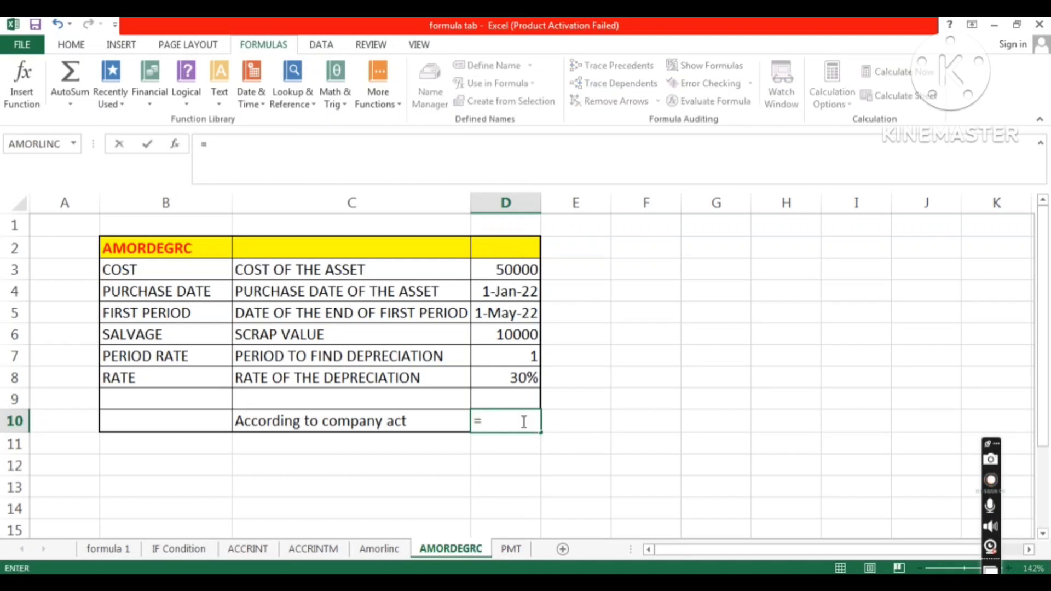
{"action": "type", "text": "amo"}
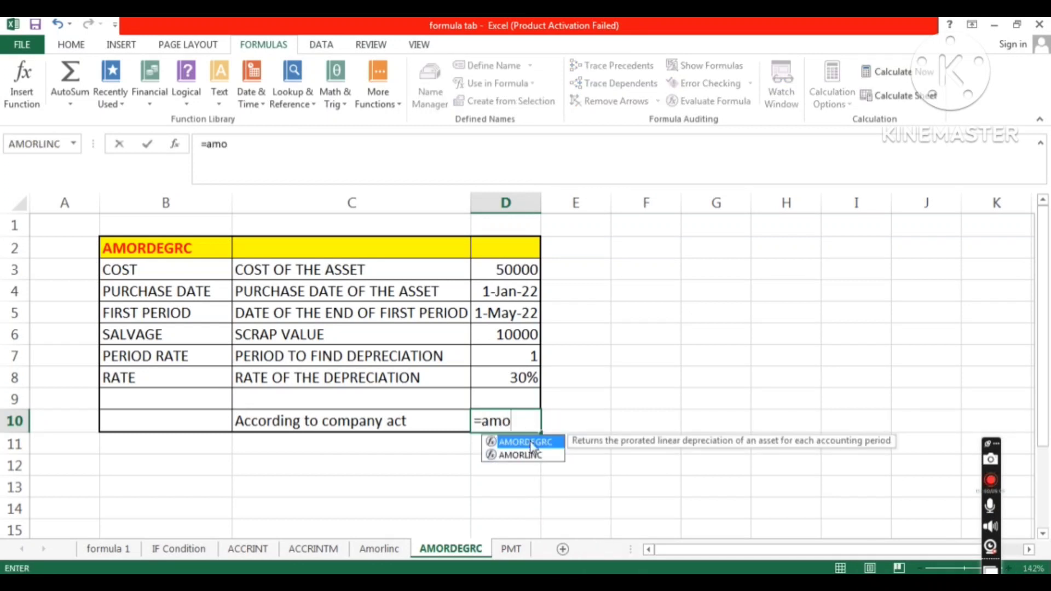
{"action": "double_click", "coordinate": [533, 442]}
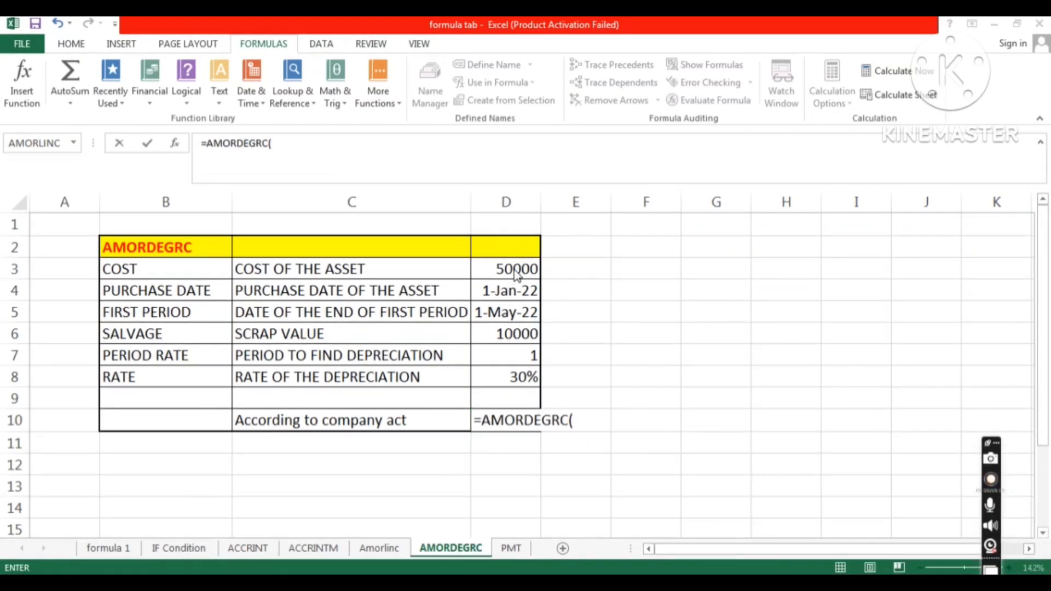
{"action": "left_click", "coordinate": [583, 422]}
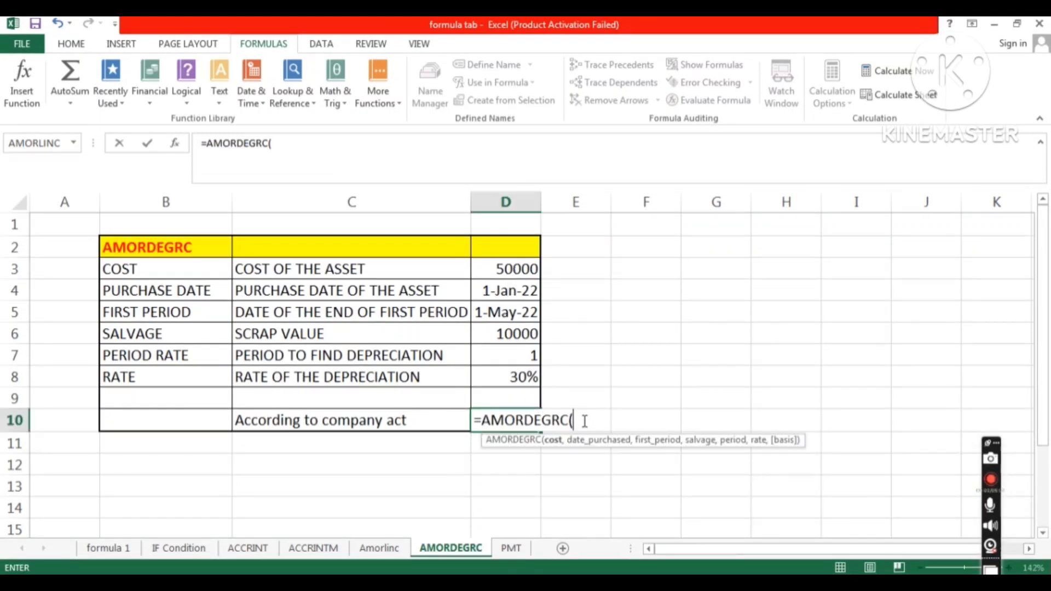
Set the AMORDEGRC arguments cost to D3, date_purchased to D4 and first_period to D5
{"action": "left_click", "coordinate": [522, 276]}
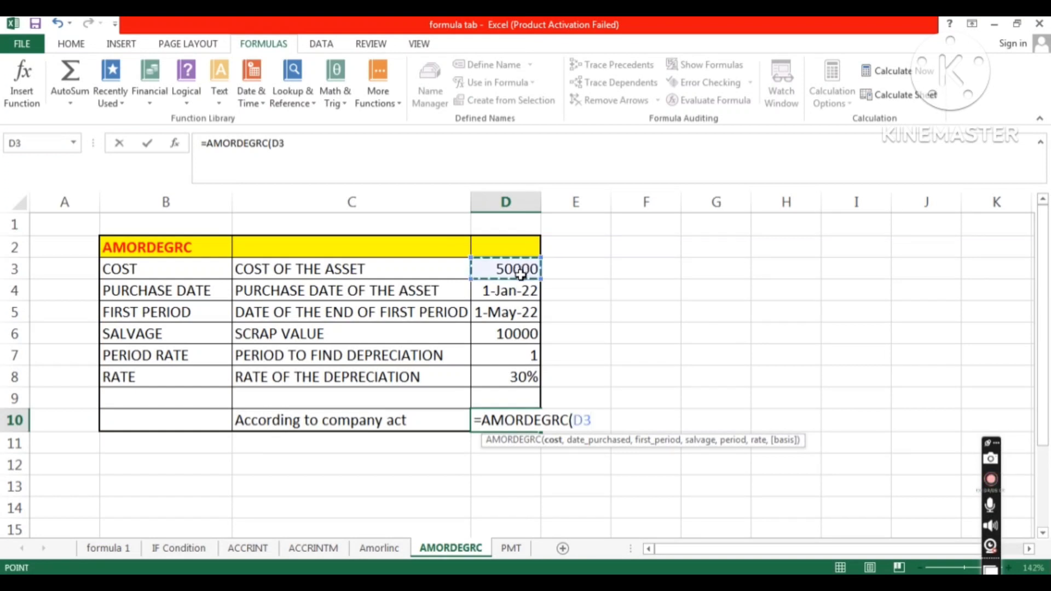
{"action": "type", "text": ","}
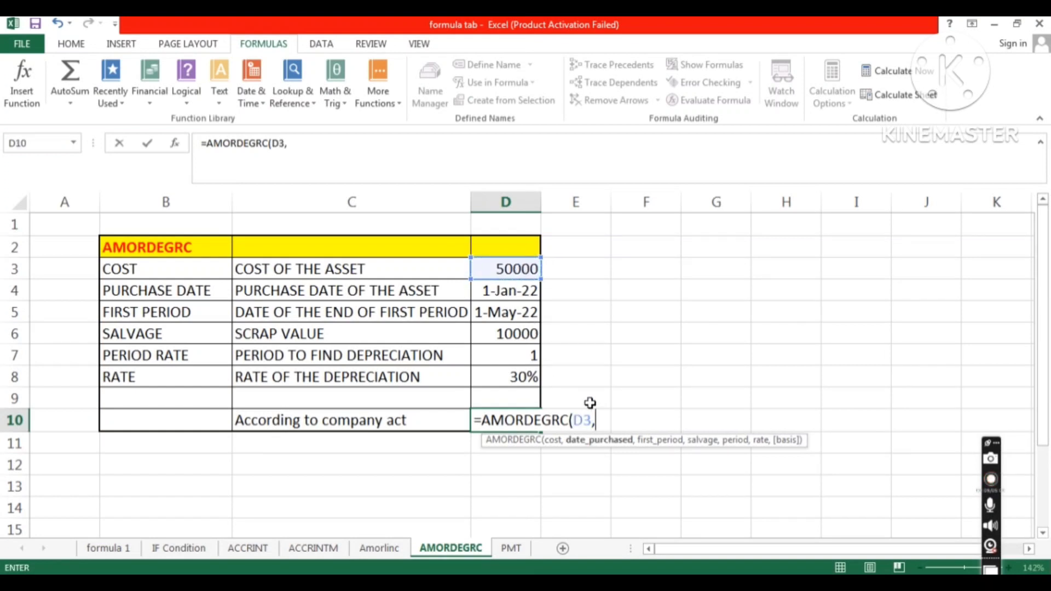
{"action": "left_click", "coordinate": [514, 292]}
{"action": "type", "text": ","}
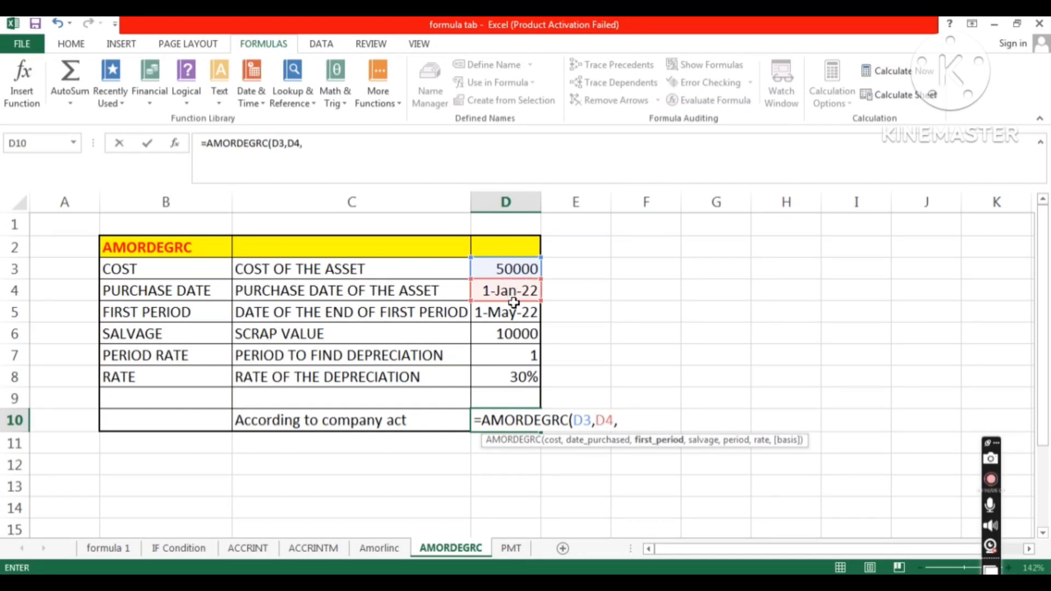
{"action": "left_click", "coordinate": [514, 313]}
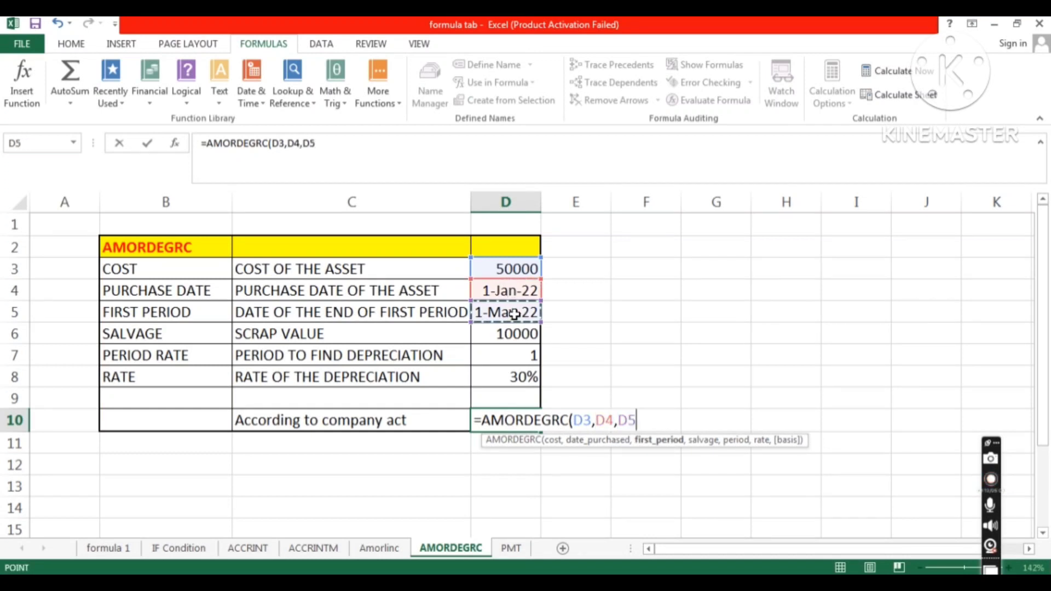
{"action": "type", "text": ","}
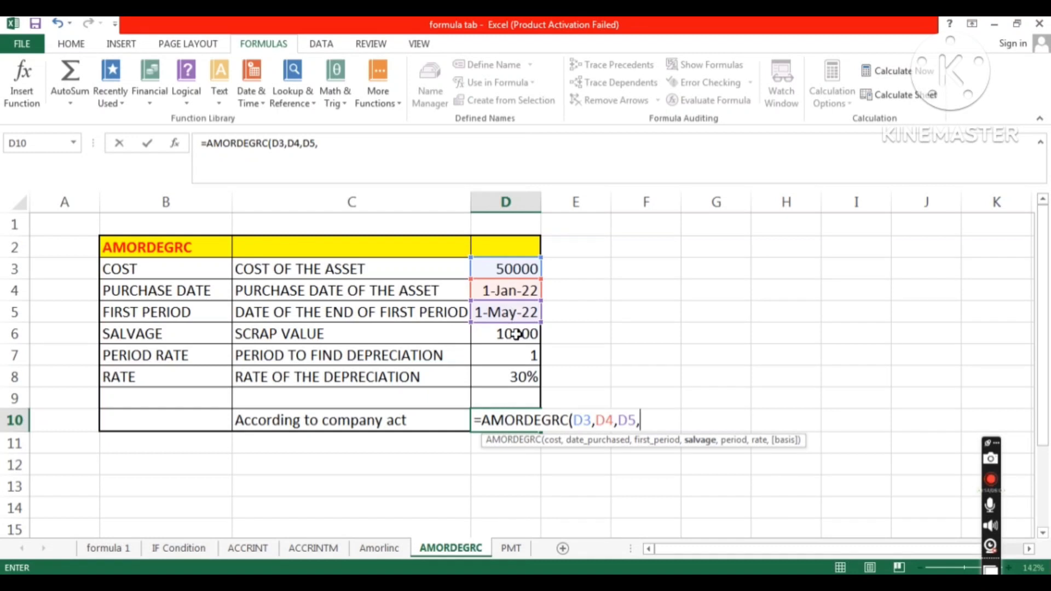
Set the AMORDEGRC arguments salvage to D6, period to D7 and rate to D8, leave basis empty, and complete the formula in D10
{"action": "left_click", "coordinate": [516, 334]}
{"action": "type", "text": ","}
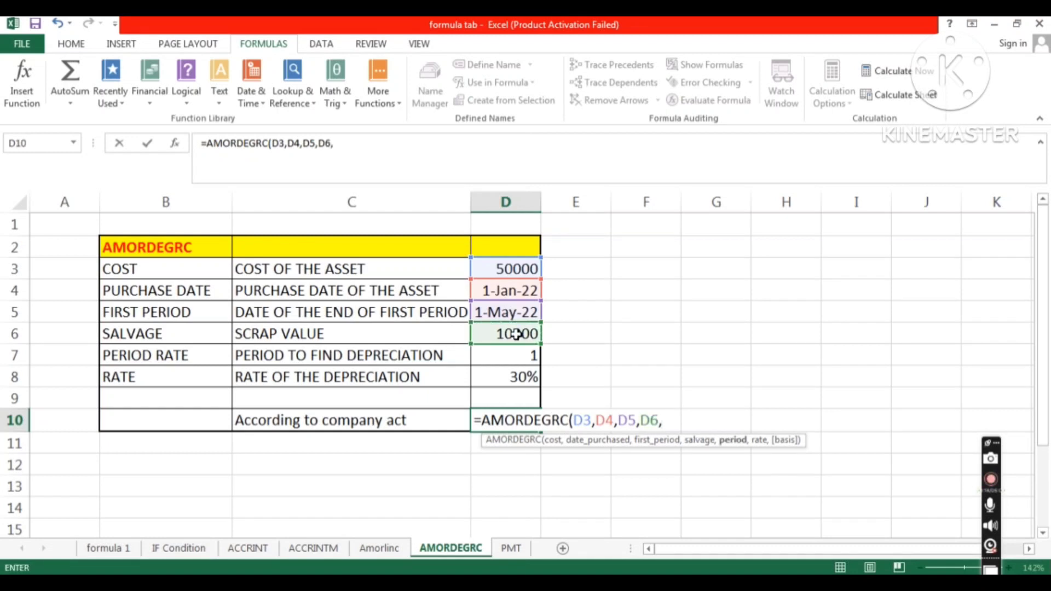
{"action": "left_click", "coordinate": [516, 357]}
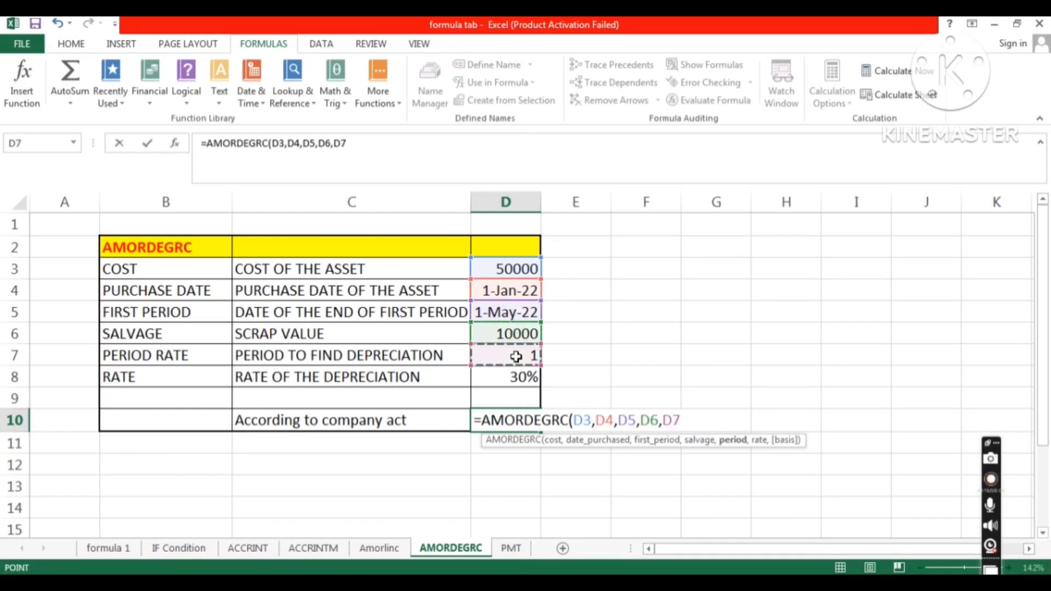
{"action": "type", "text": ","}
{"action": "left_click", "coordinate": [516, 378]}
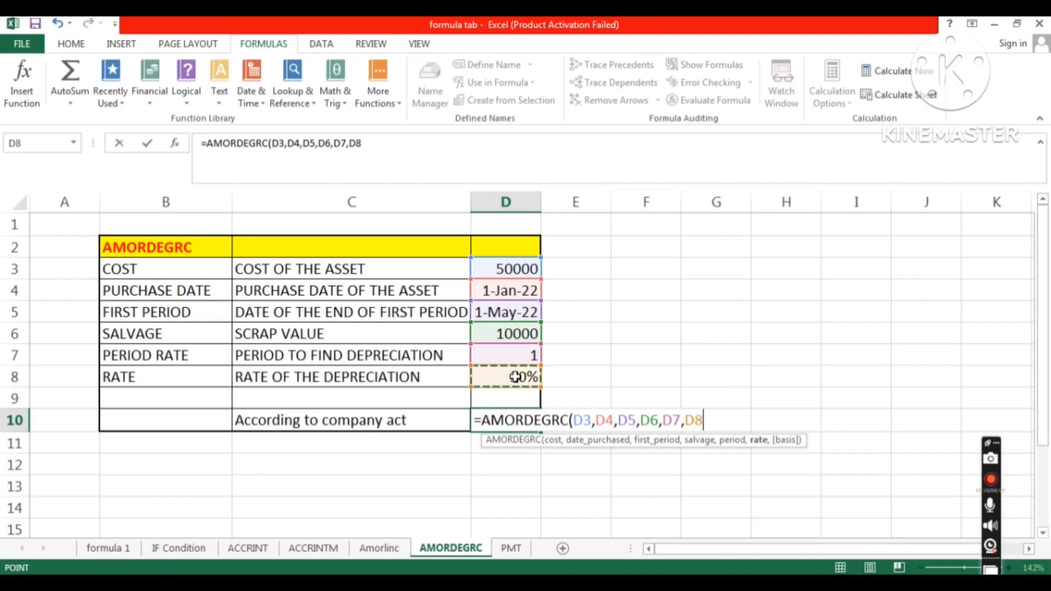
{"action": "type", "text": ",)"}
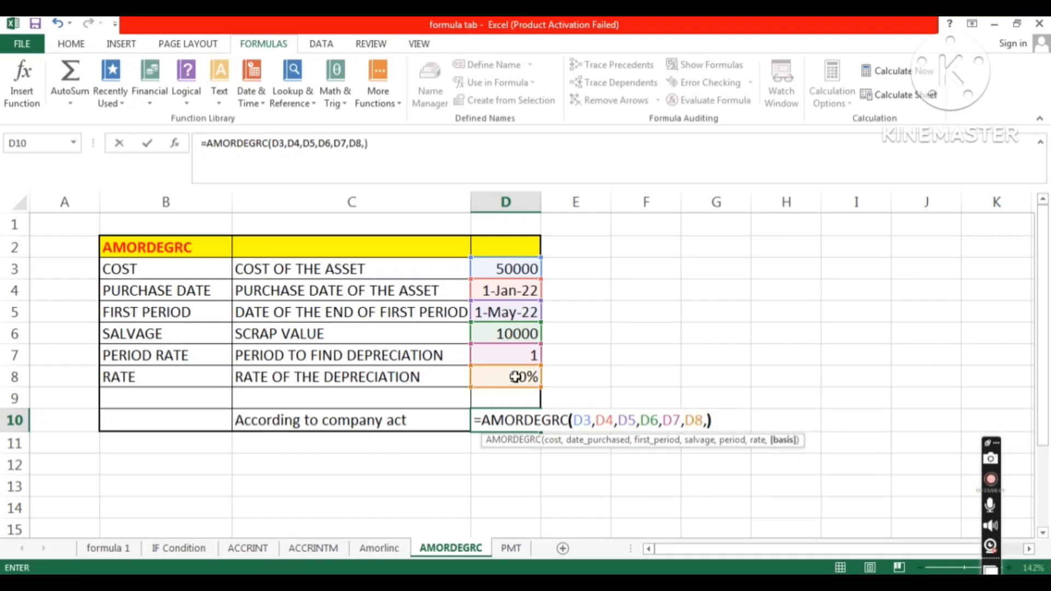
{"action": "key", "text": "Return"}
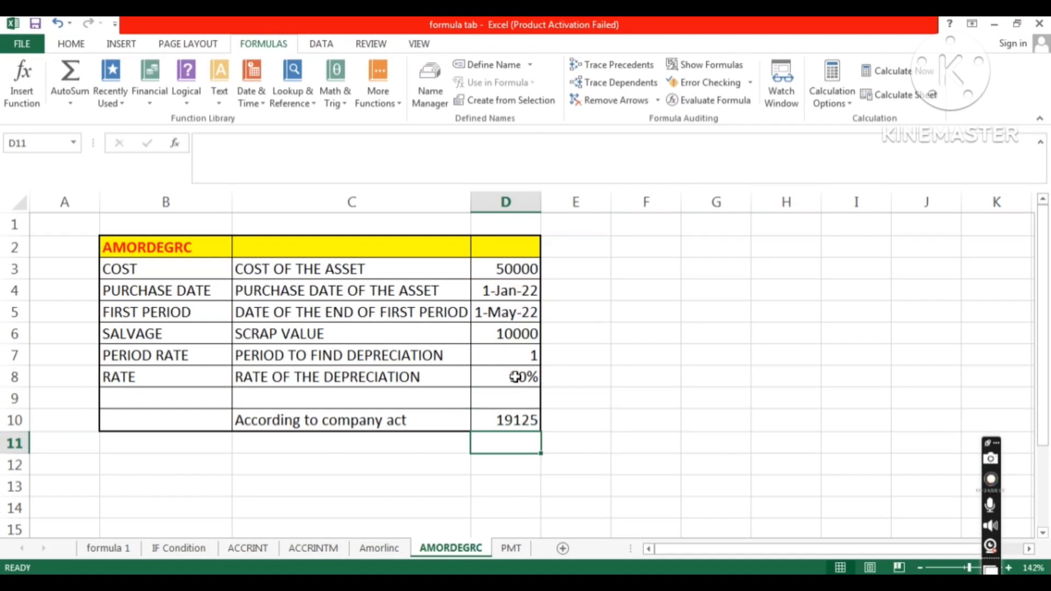